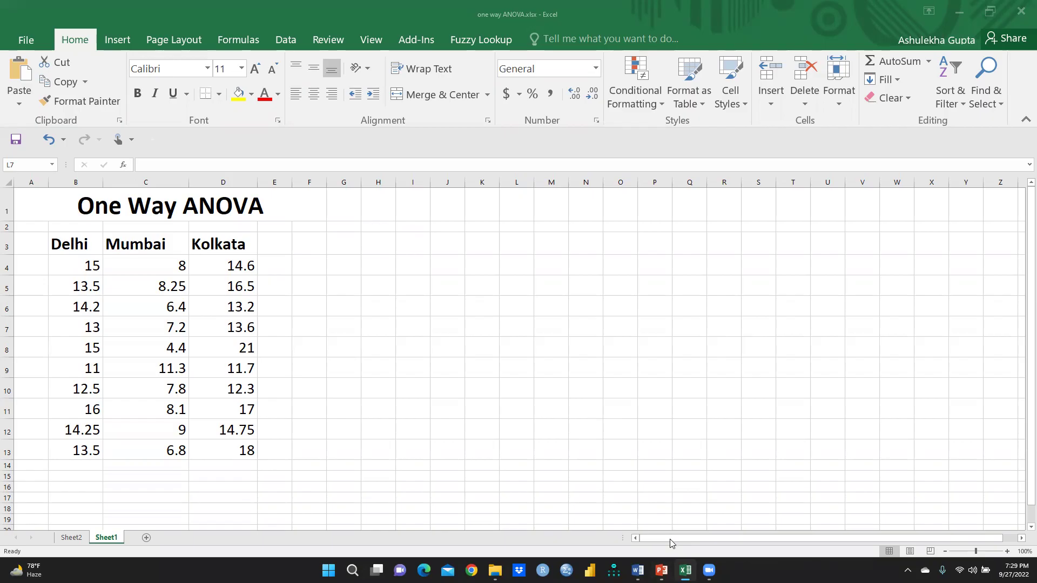
Switch to the Research Methodology presentation in PowerPoint, show the One Way ANOVA slide full screen, and end the slide show
mouse_move(661, 570)
left_click(614, 519)
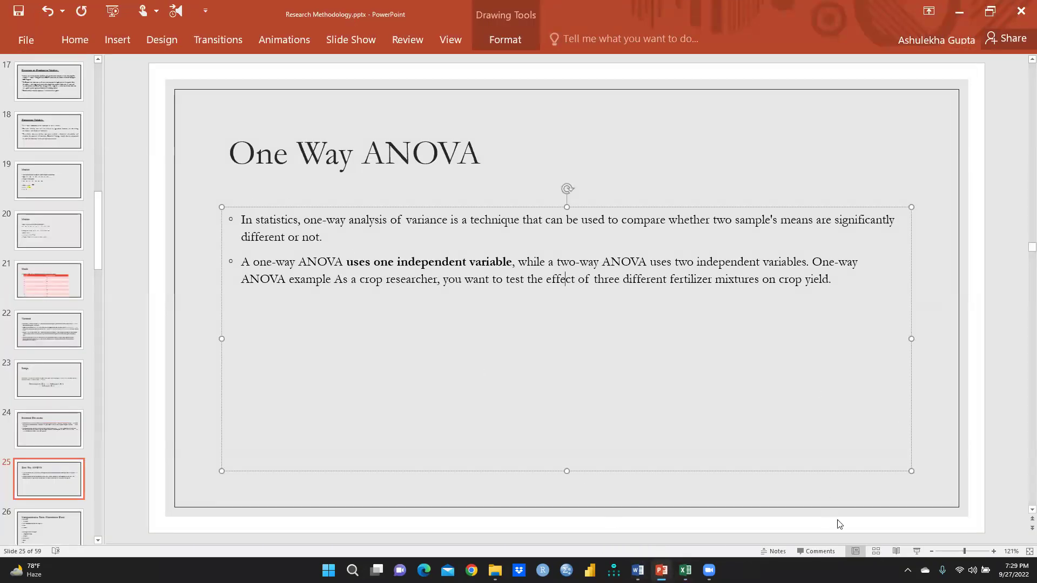
left_click(914, 553)
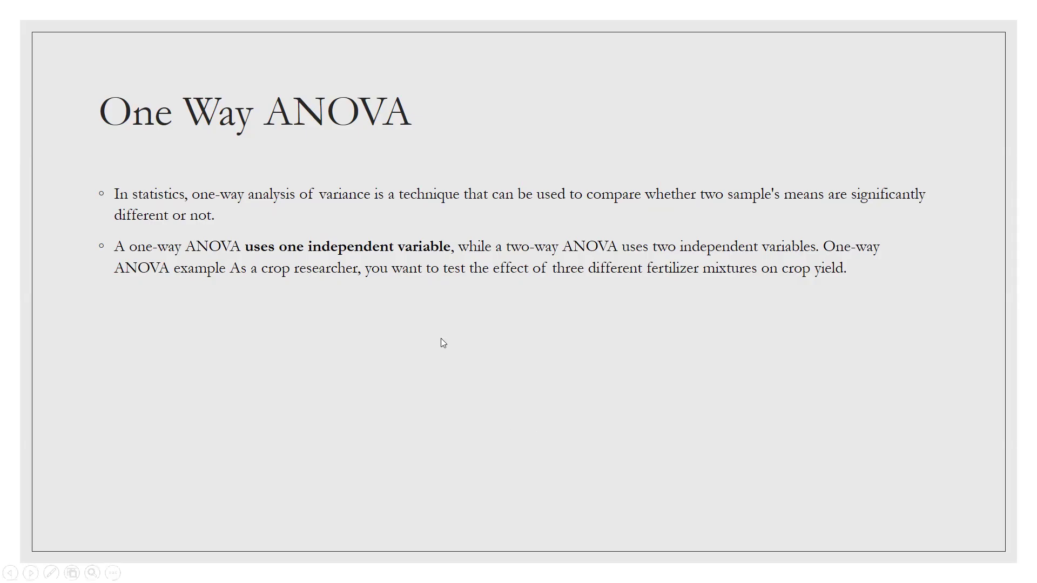
key("Escape")
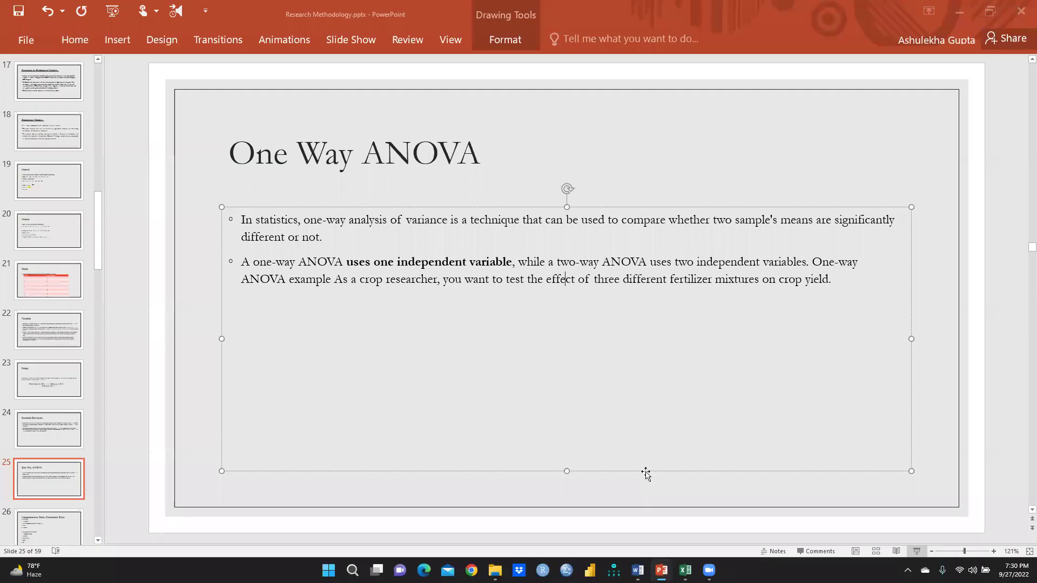
Switch to the ANOVA One way document in Word and read the Example 1 gasoline sales problem statement
left_click(638, 570)
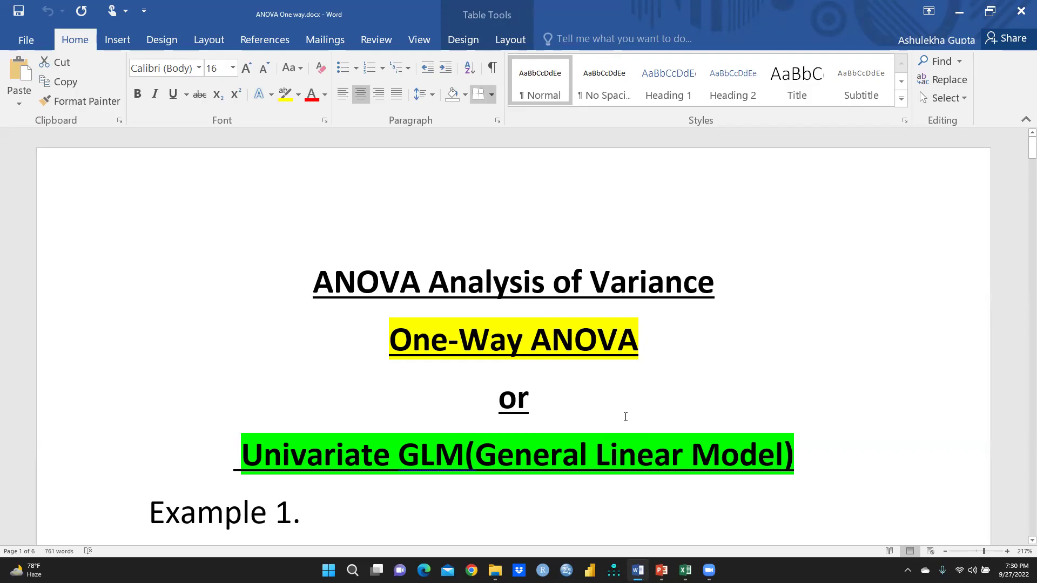
scroll(621, 454, "down", 3)
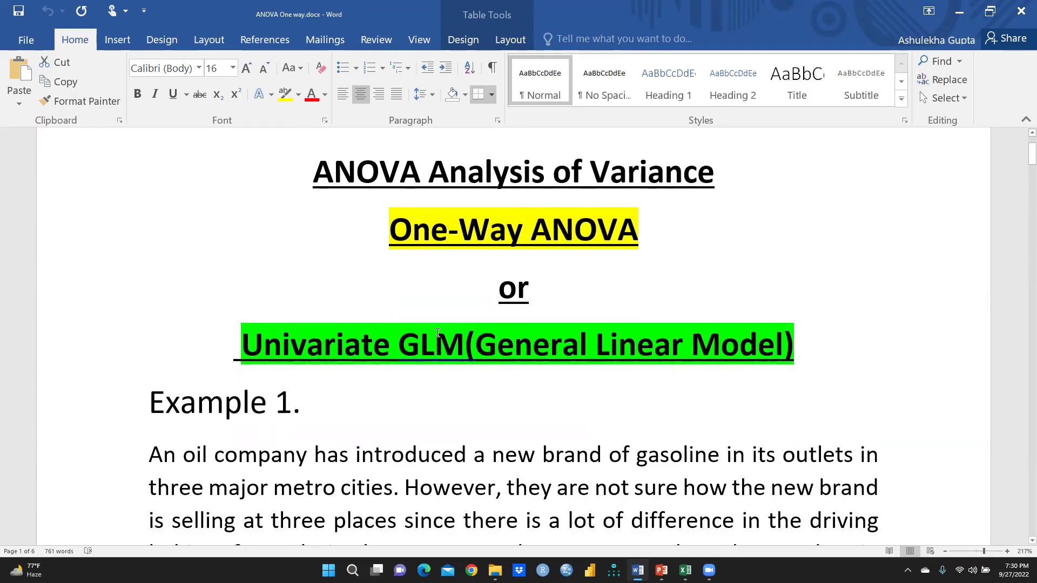
scroll(517, 405, "down", 3)
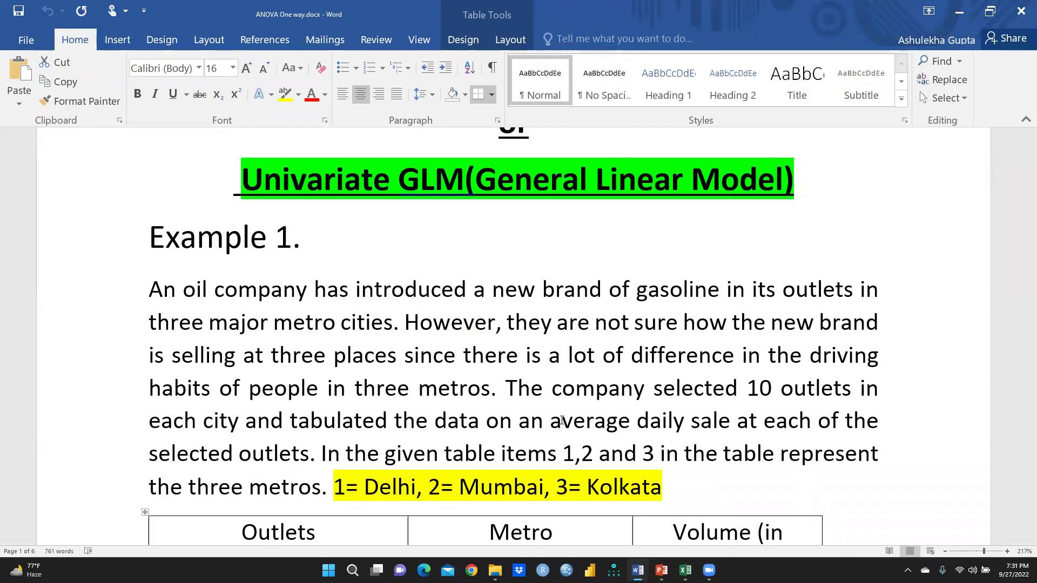
scroll(562, 420, "down", 2)
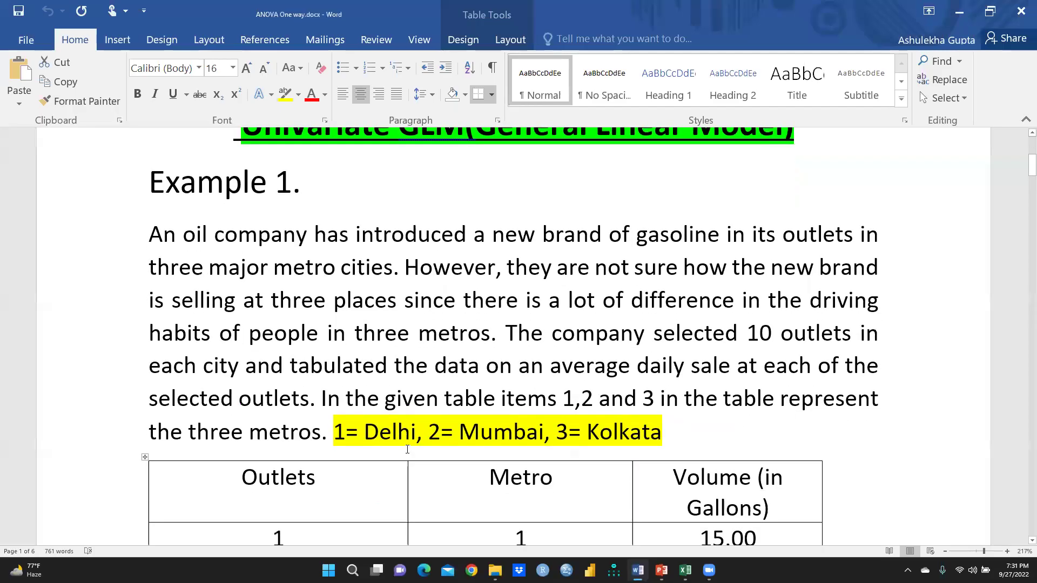
Examine the table of outlets, metro codes and sales volumes for the three cities below Example 1
scroll(596, 451, "down", 5)
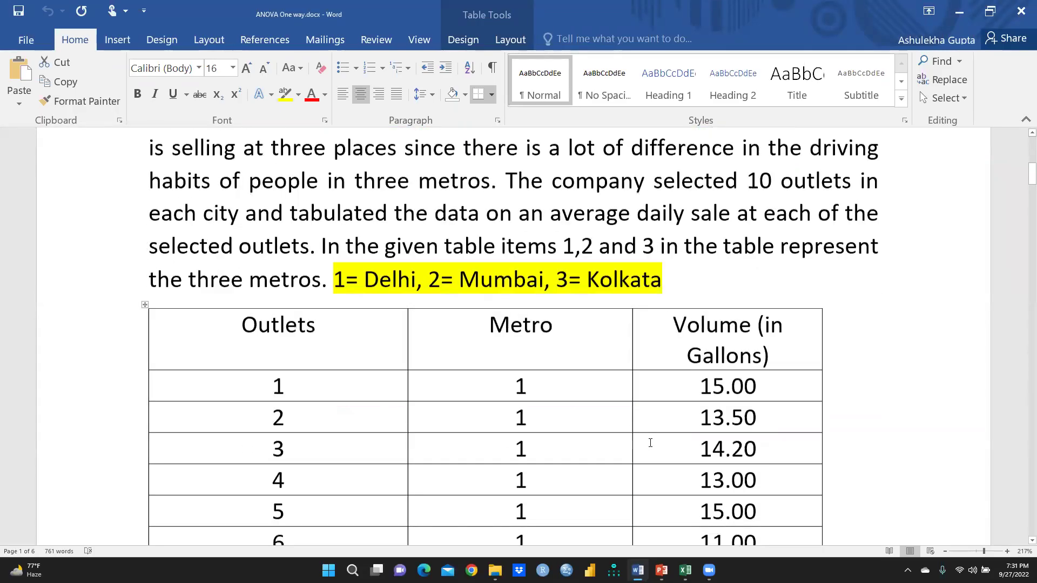
scroll(292, 389, "down", 15)
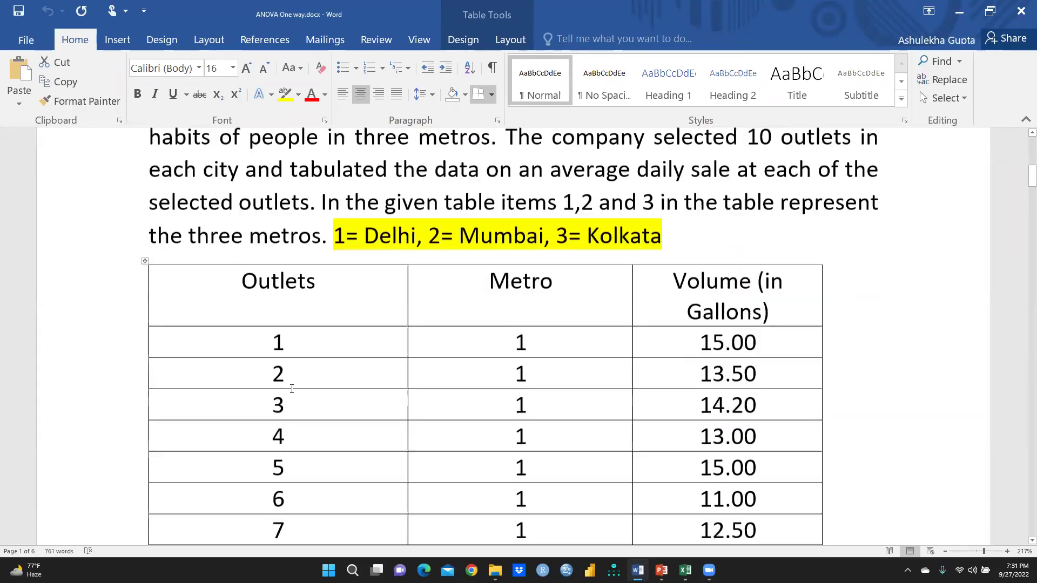
scroll(295, 398, "down", 12)
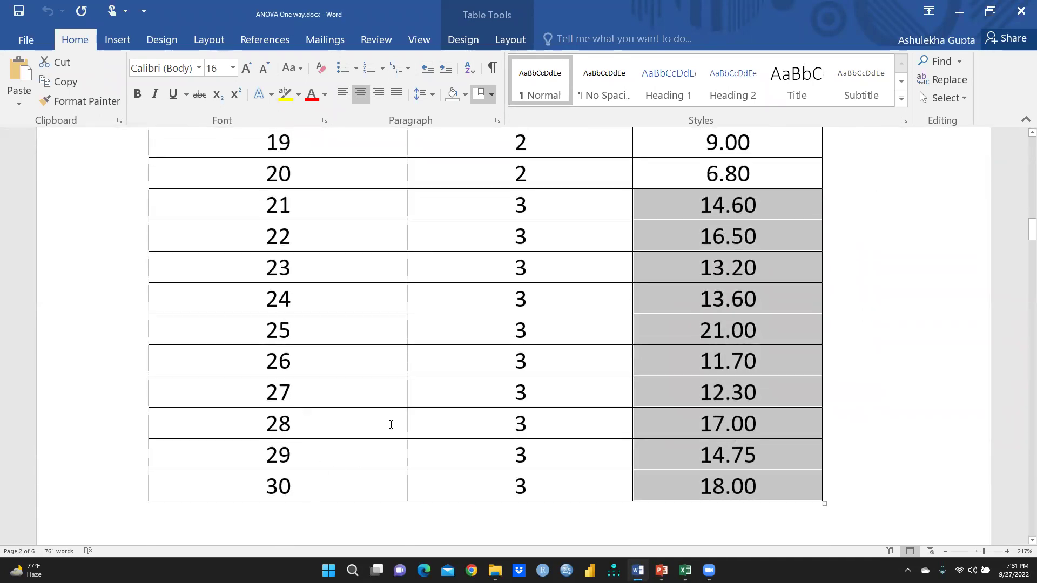
scroll(389, 422, "up", 15)
scroll(386, 424, "up", 10)
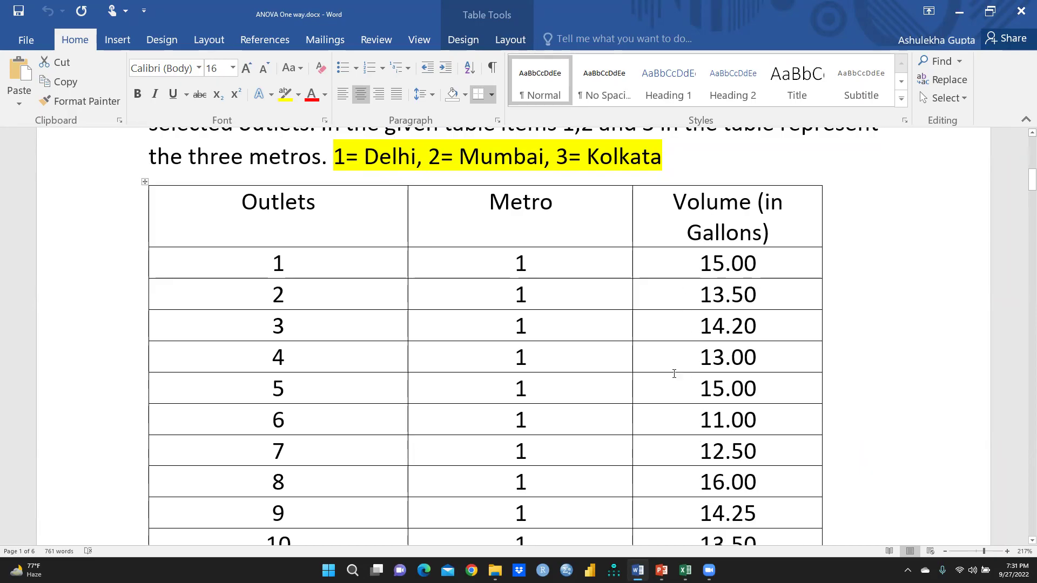
scroll(674, 373, "up", 3)
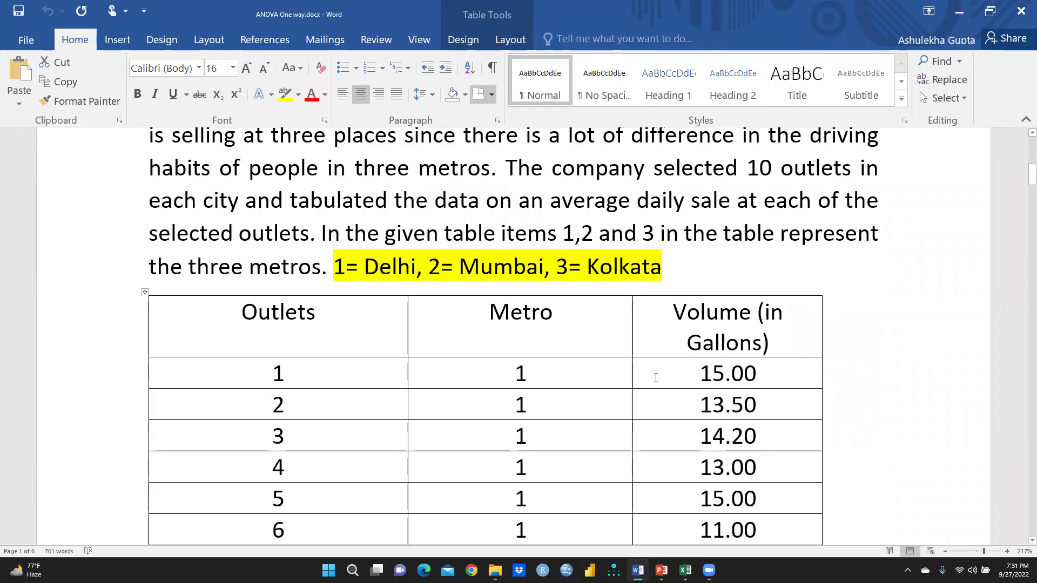
scroll(558, 394, "down", 7)
scroll(521, 406, "up", 5)
scroll(471, 226, "up", 1)
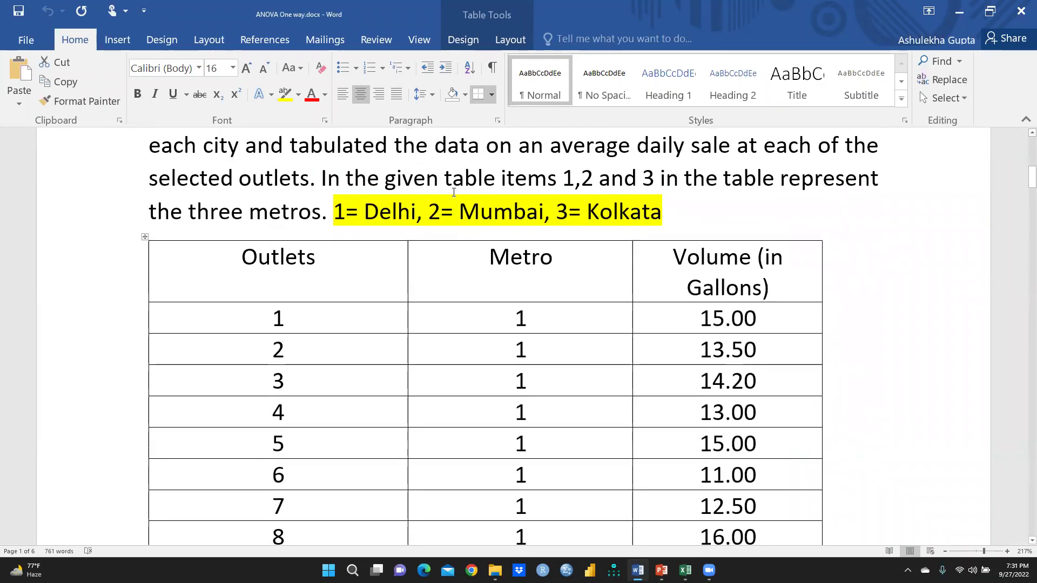
scroll(601, 488, "down", 10)
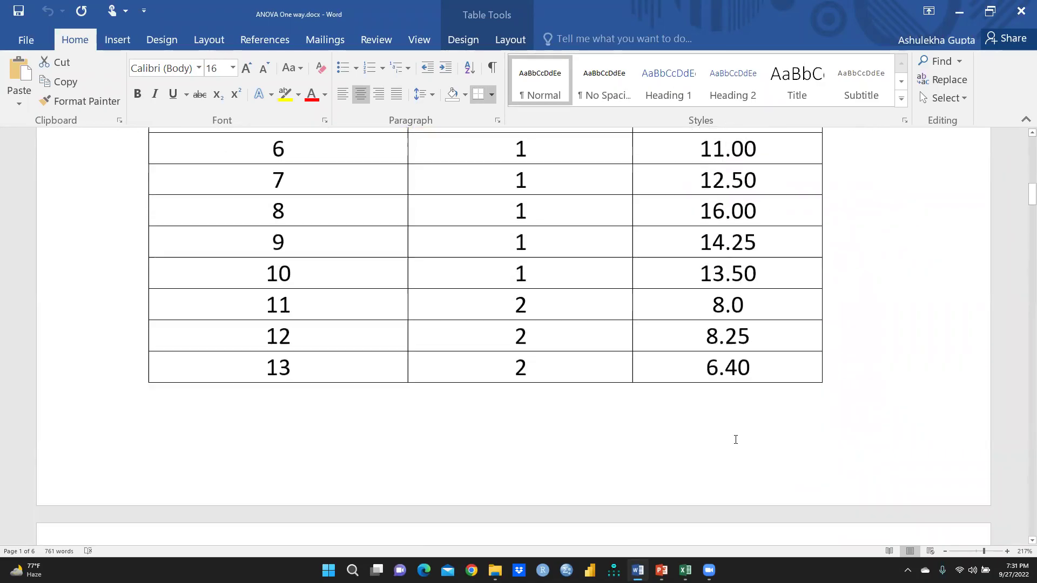
scroll(735, 439, "down", 10)
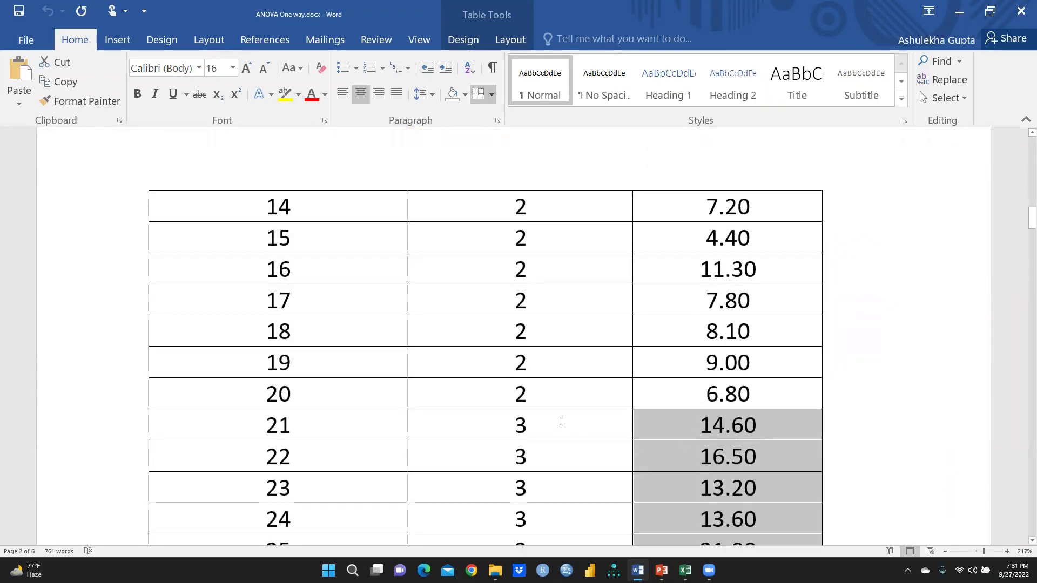
scroll(545, 448, "up", 20)
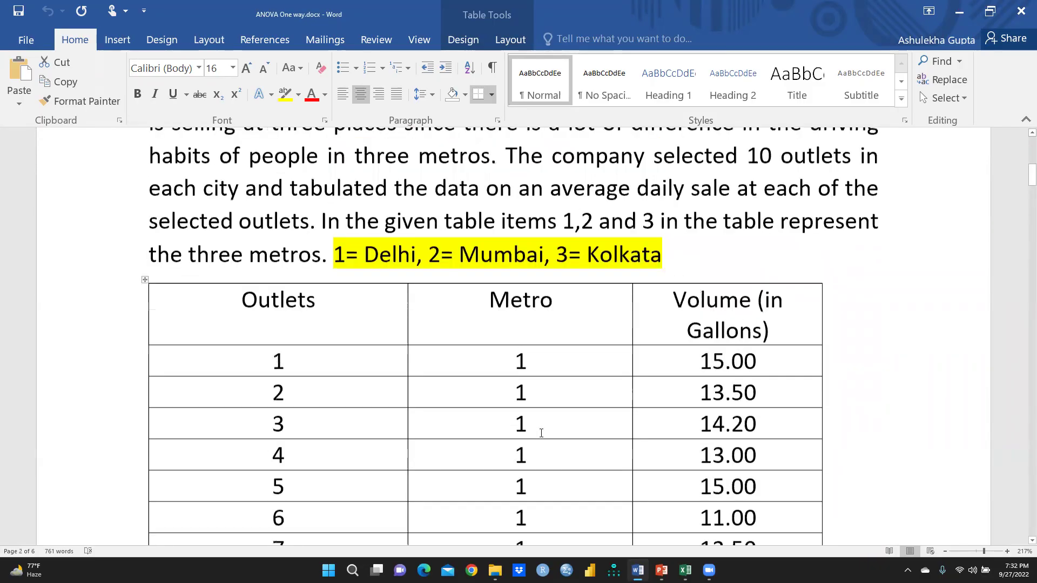
scroll(542, 436, "down", 20)
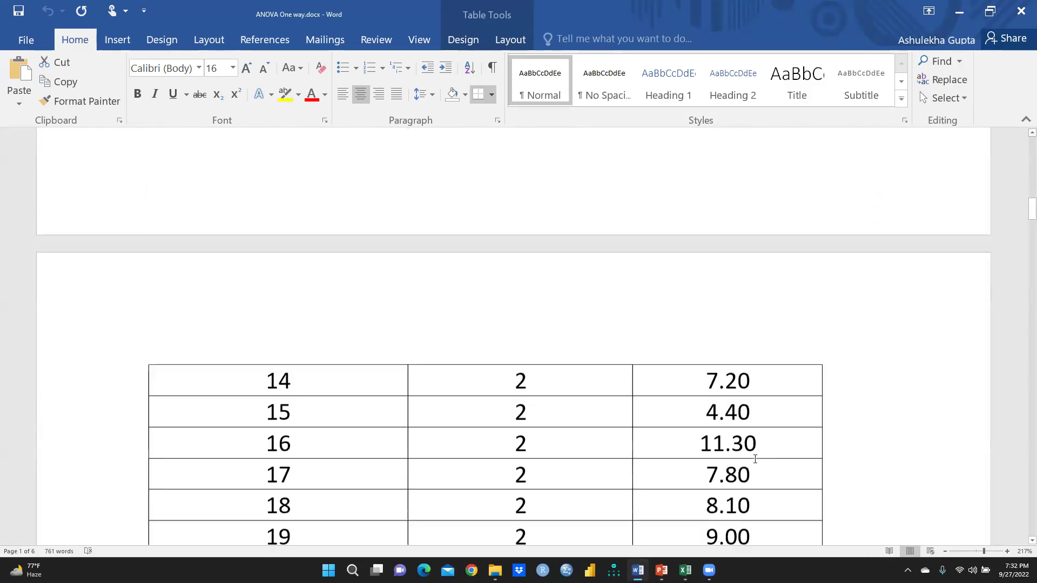
Delete the highlighted word "Reject" after hypothesis H01 in the Unplanned Hypothesis section
scroll(562, 372, "down", 9)
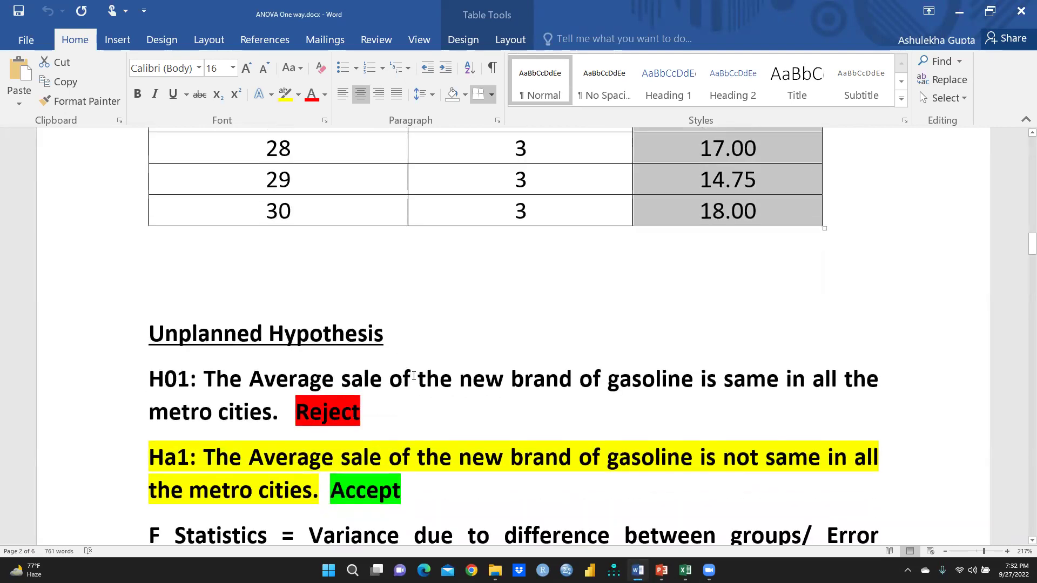
scroll(347, 382, "up", 1)
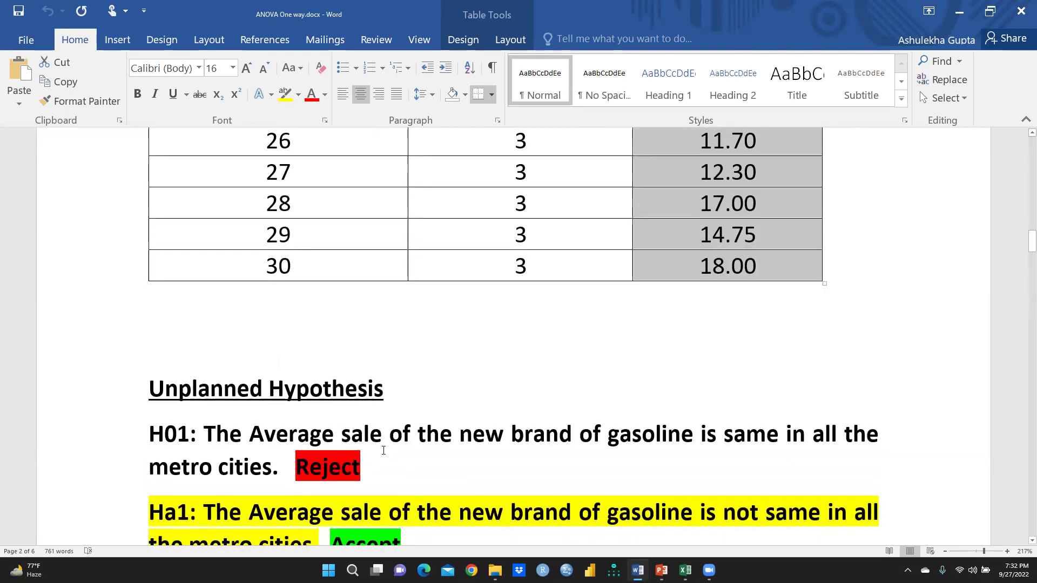
left_click(377, 460)
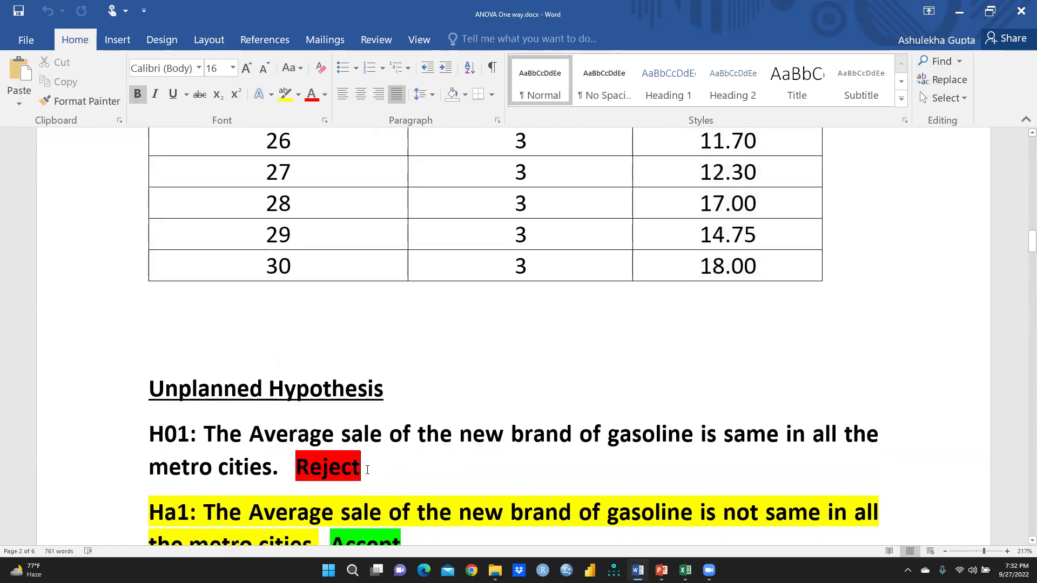
key("BackSpace")
key("BackSpace")
key("BackSpace")
key("BackSpace")
key("BackSpace")
key("BackSpace")
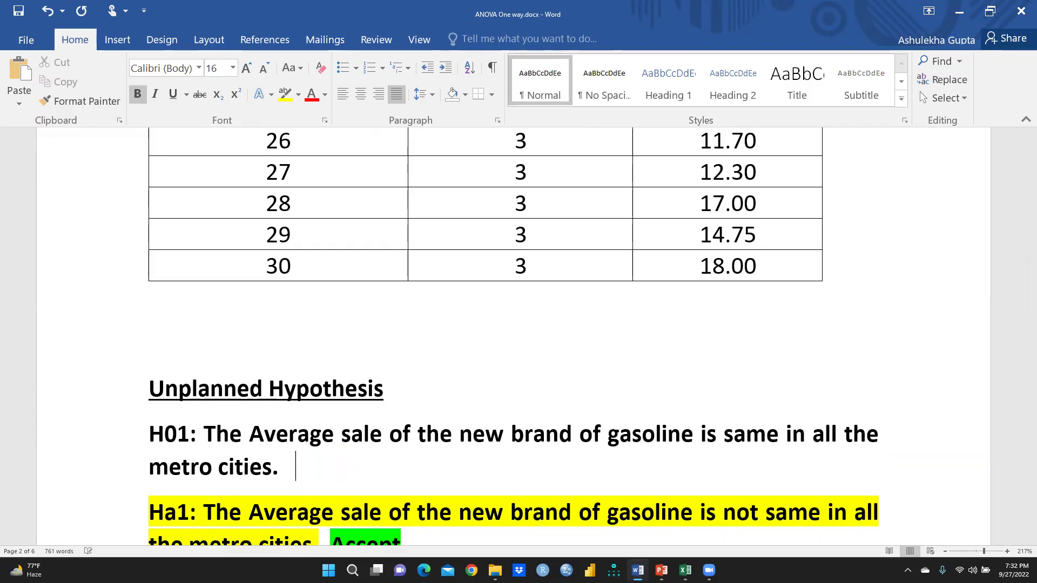
Delete the highlighted word "Accept" after hypothesis Ha1 and insert a new paragraph break there
scroll(376, 470, "down", 1)
left_click(406, 491)
key("BackSpace")
key("BackSpace")
key("BackSpace")
key("BackSpace")
key("BackSpace")
key("BackSpace")
key("BackSpace")
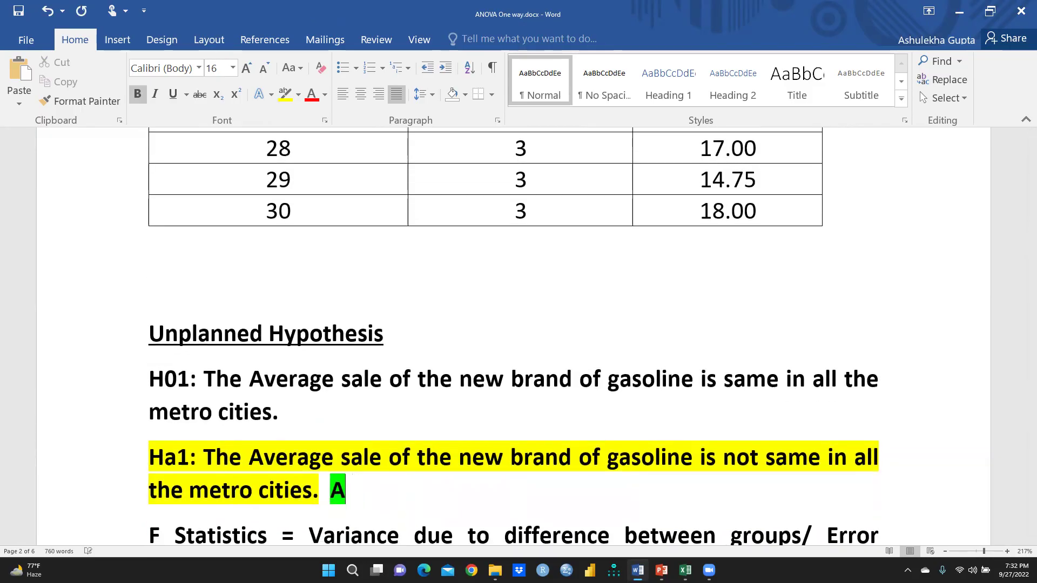
key("Return")
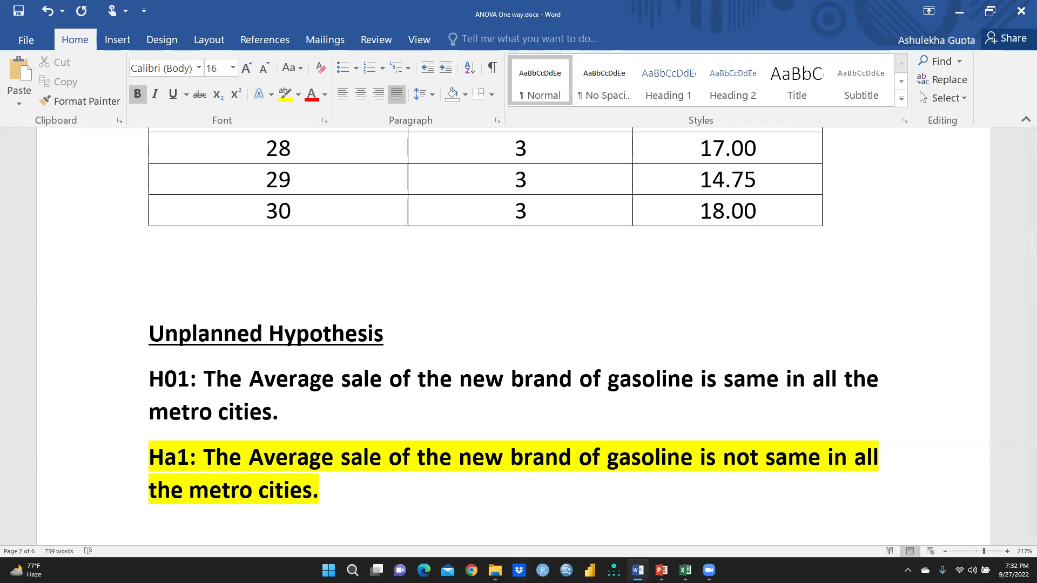
Compare the Word table's volumes with the city columns in the one way ANOVA Excel workbook, selecting the ten metro 1 volumes
left_click(684, 570)
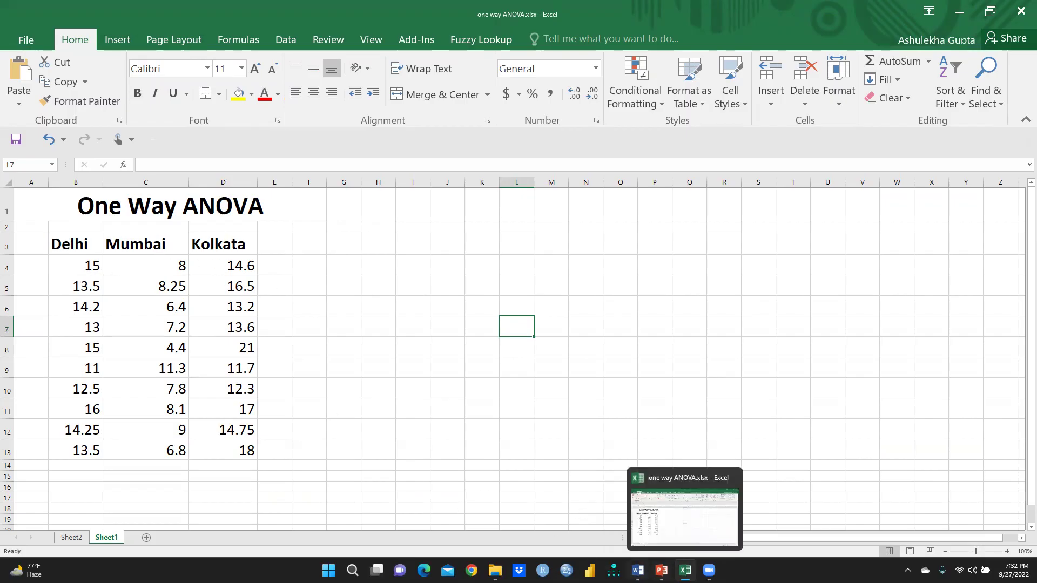
left_click(638, 571)
scroll(472, 360, "up", 15)
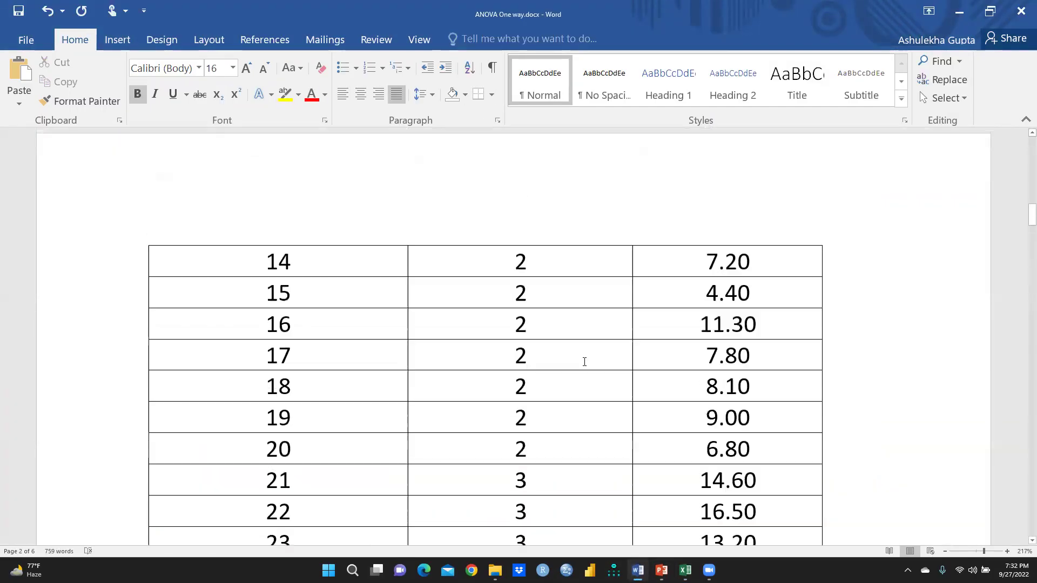
scroll(572, 359, "up", 3)
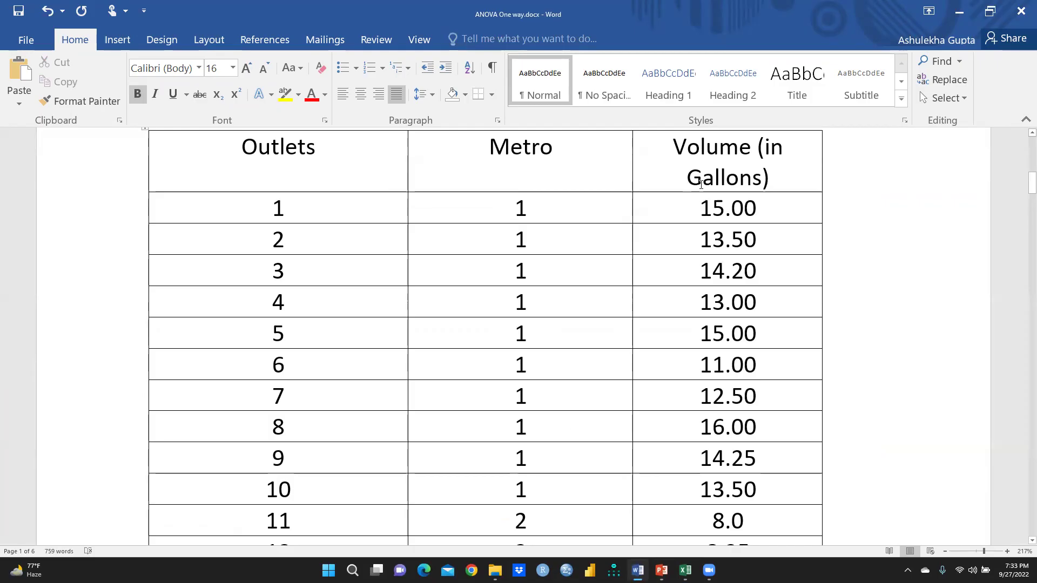
left_click_drag(691, 207, 770, 491)
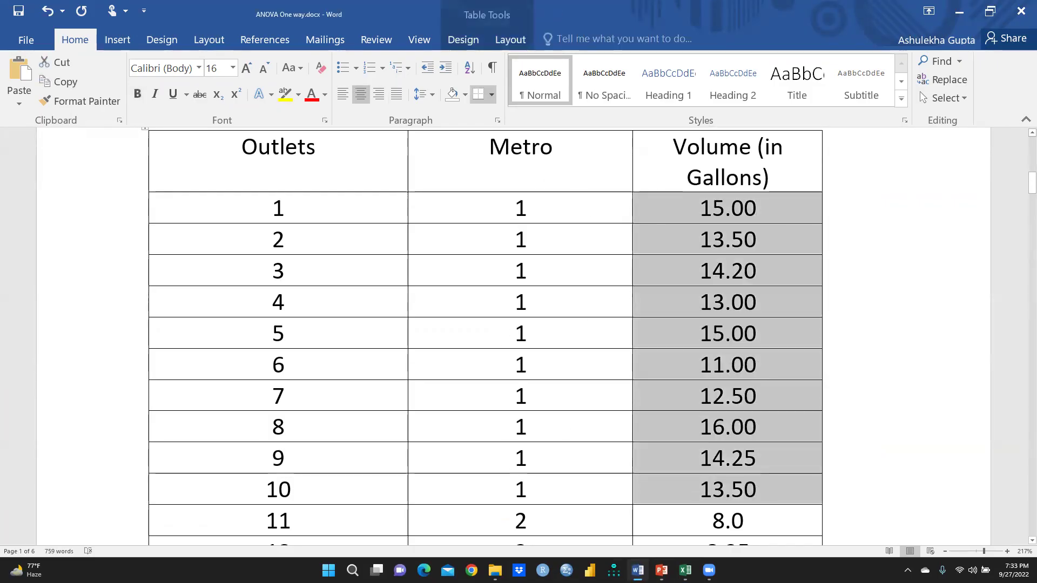
key("alt+Tab")
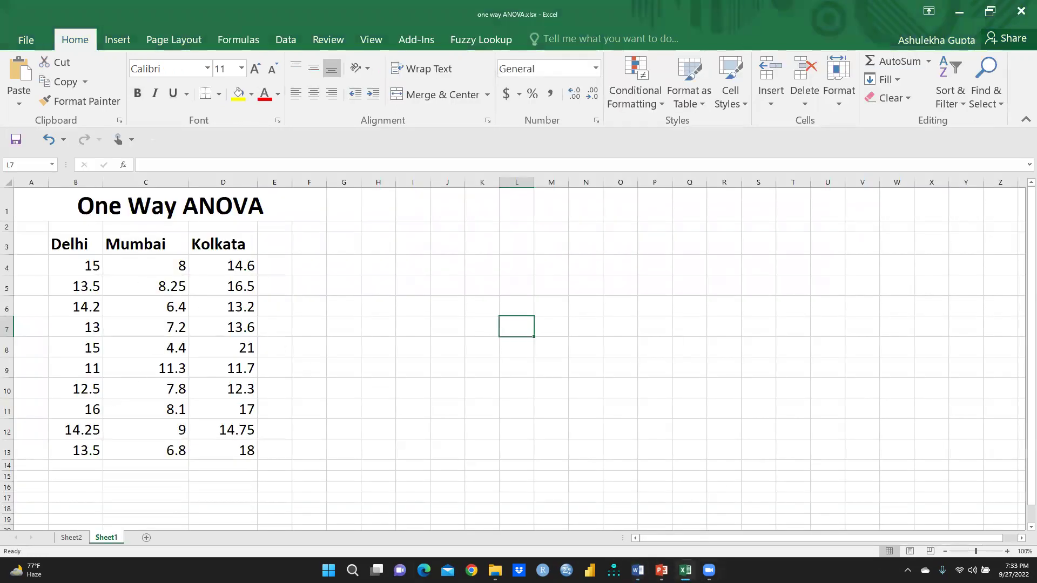
key("alt+Tab")
scroll(762, 443, "down", 5)
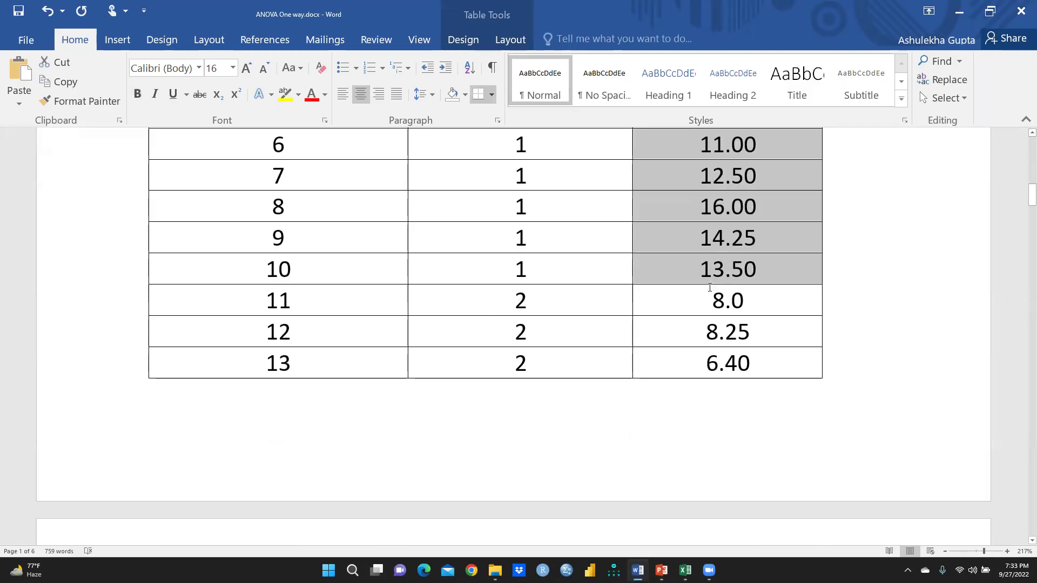
scroll(471, 338, "down", 6)
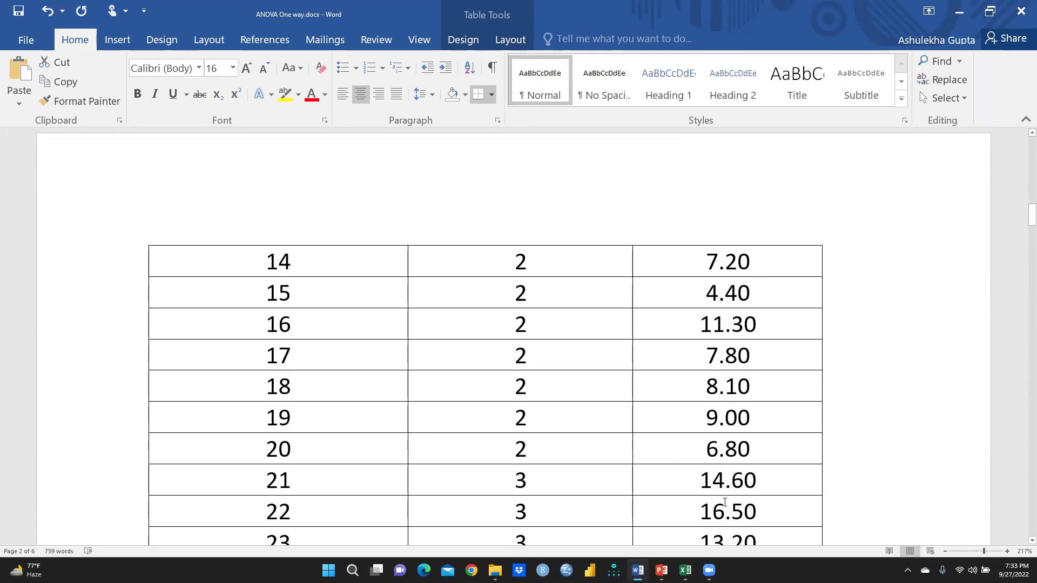
Switch to the one way ANOVA workbook in Excel and enable the Analysis ToolPak add-in
left_click(685, 570)
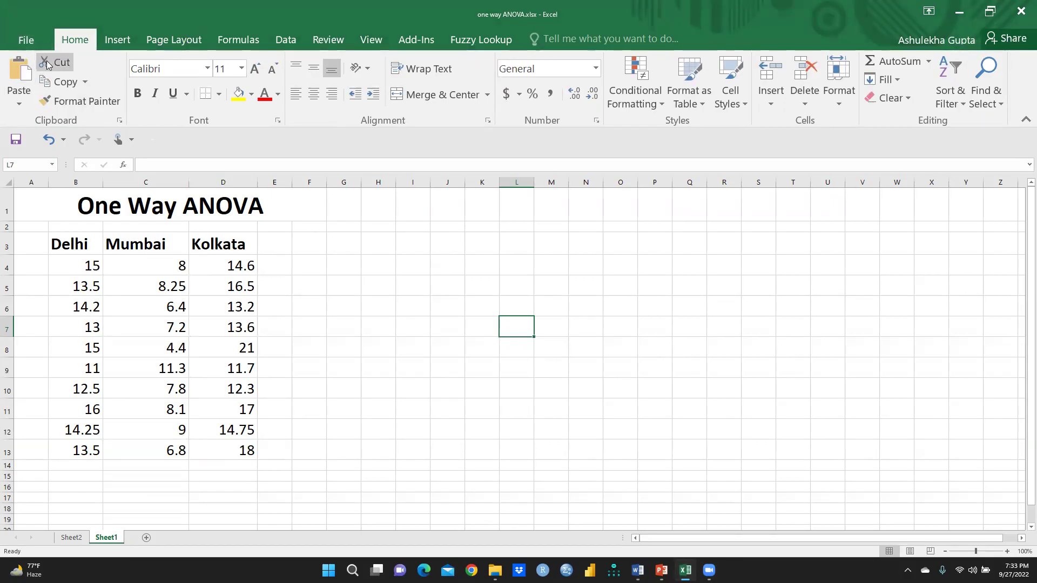
left_click(22, 41)
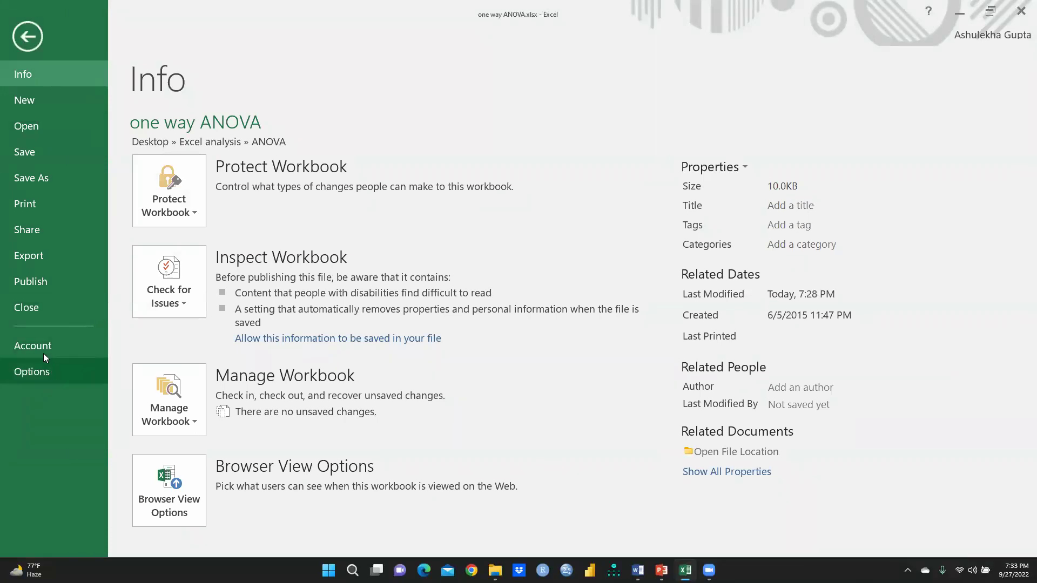
left_click(26, 372)
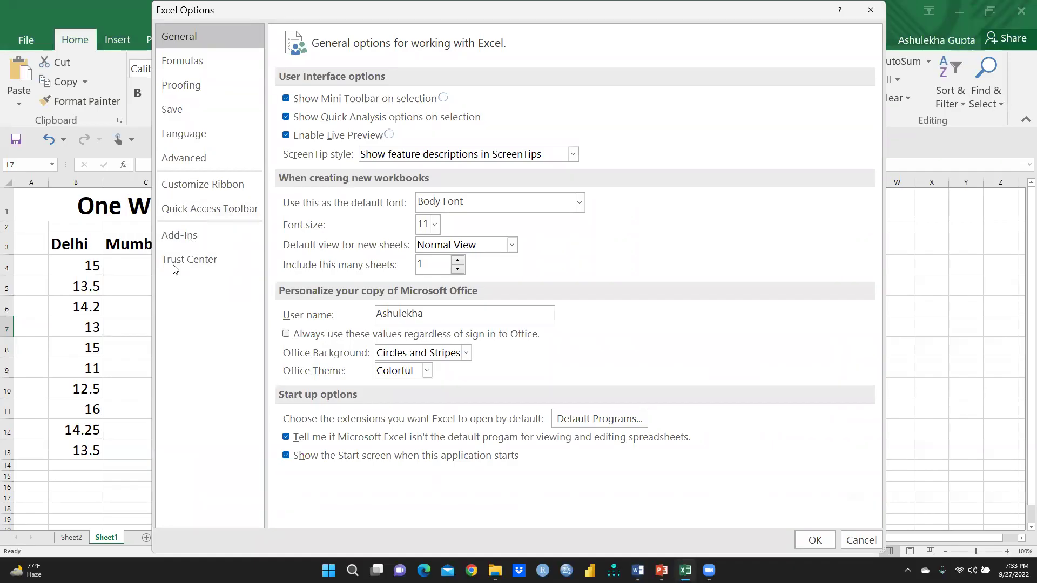
left_click(176, 239)
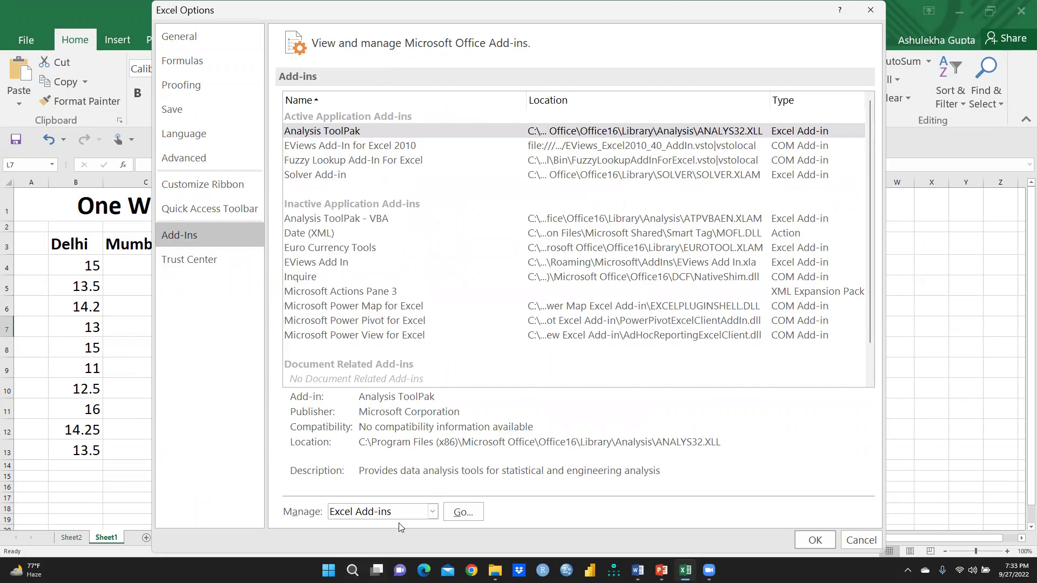
left_click(463, 511)
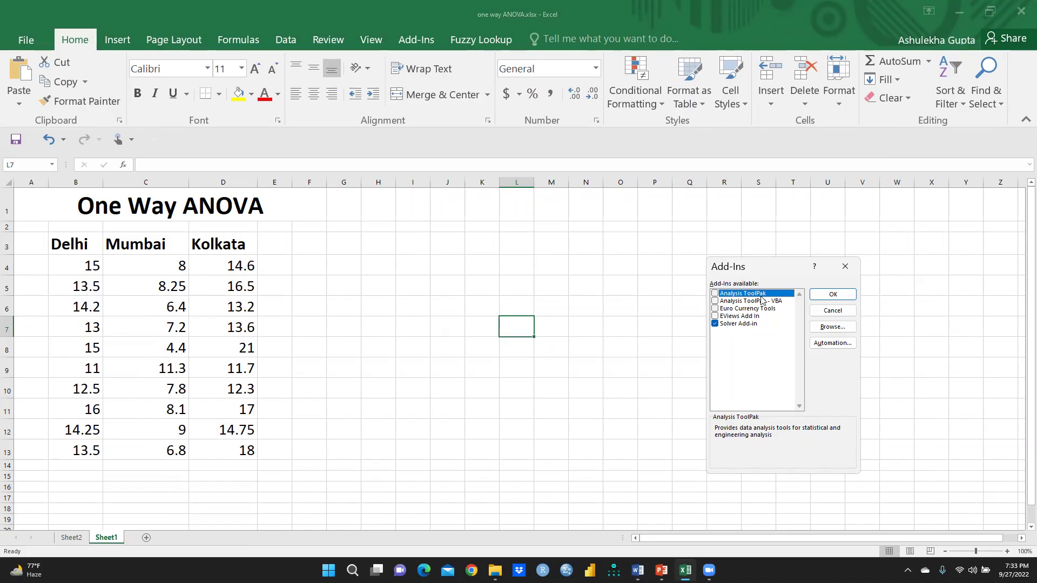
left_click(715, 293)
left_click(833, 294)
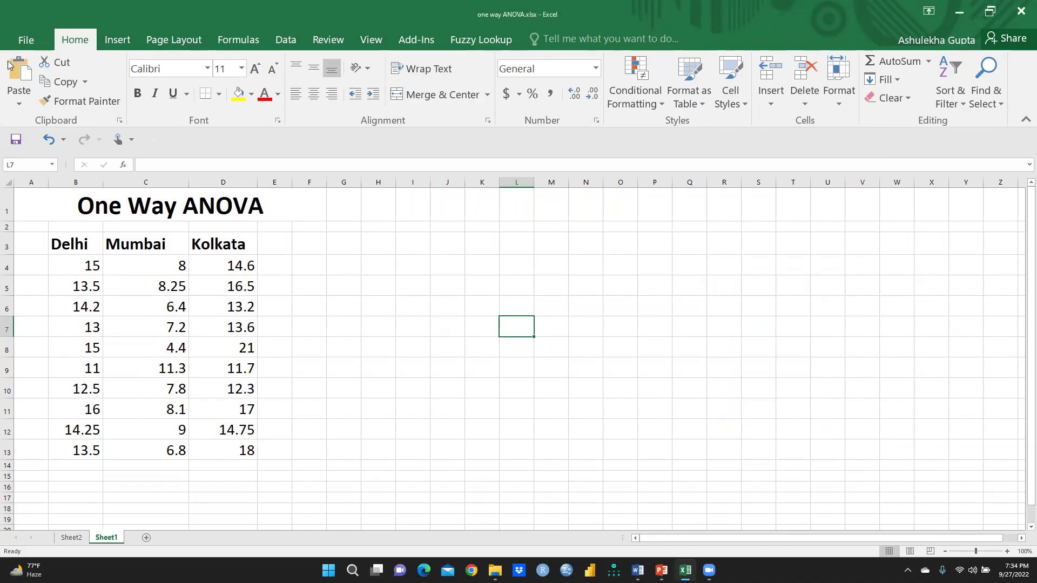
Run Anova: Single Factor on B4:D13, grouped by columns with alpha 0.05, outputting to a new worksheet
left_click(283, 43)
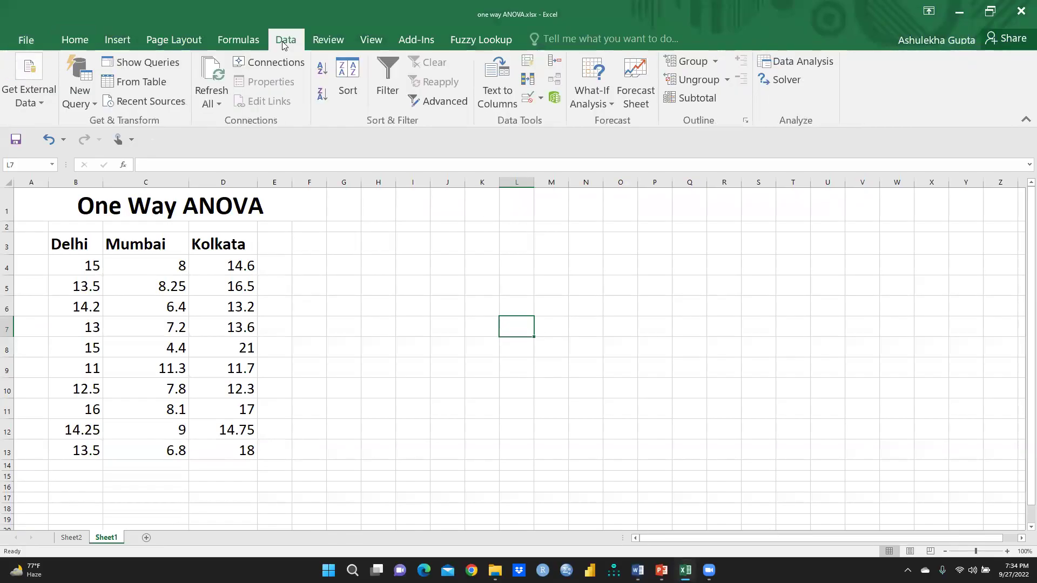
left_click(793, 62)
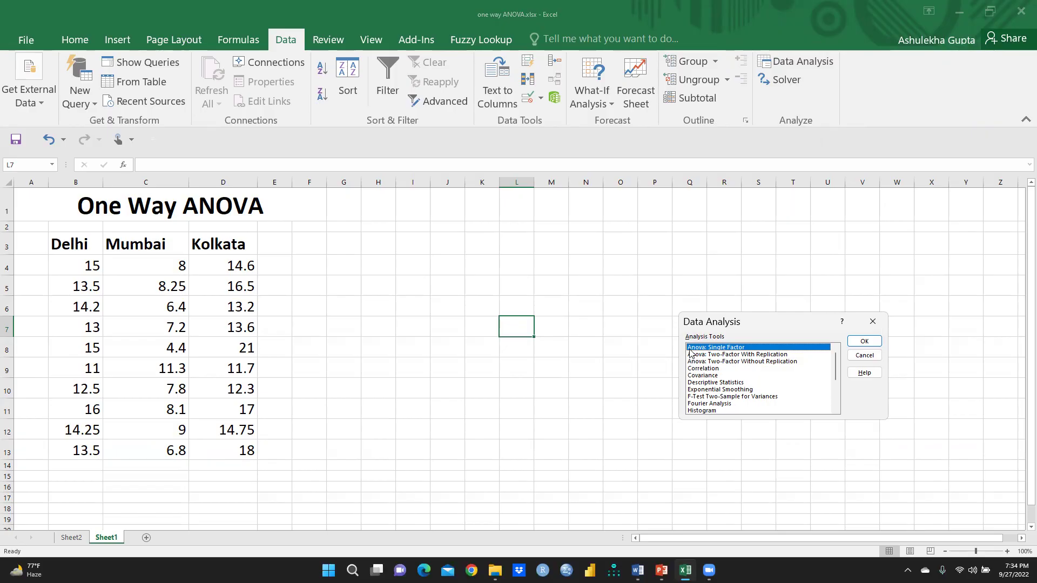
left_click(864, 341)
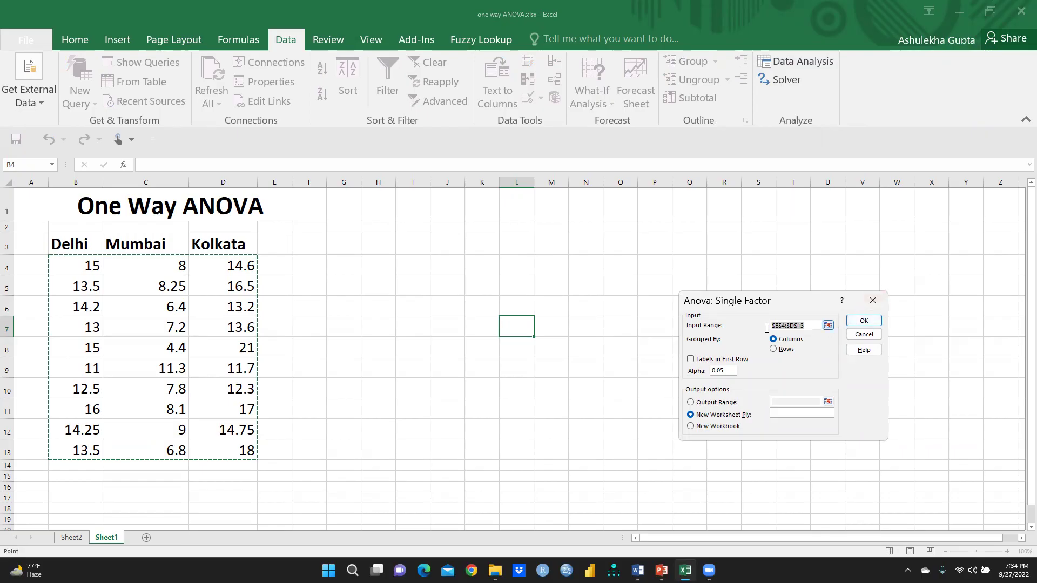
key("BackSpace")
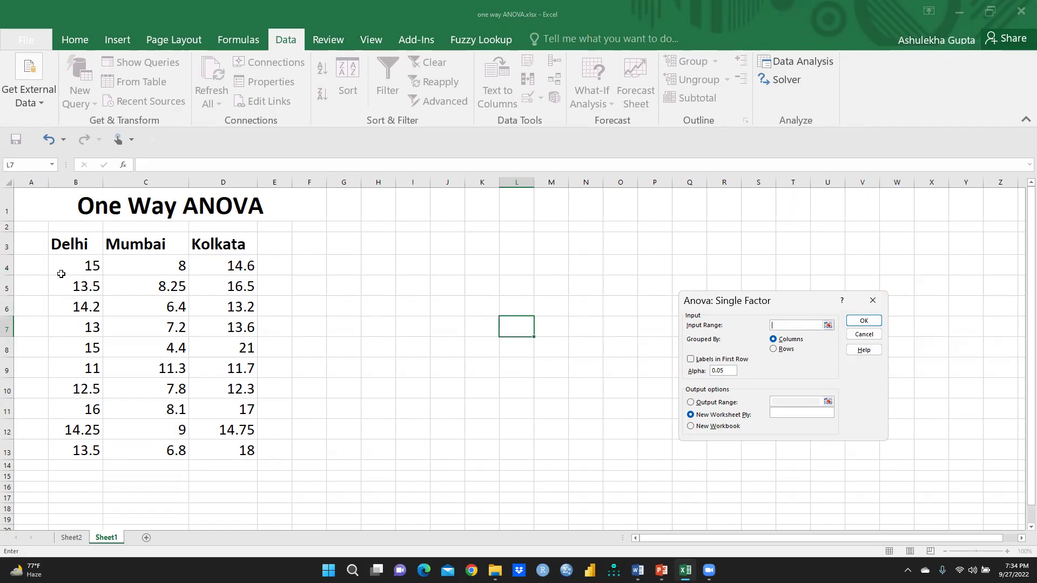
left_click_drag(65, 262, 236, 448)
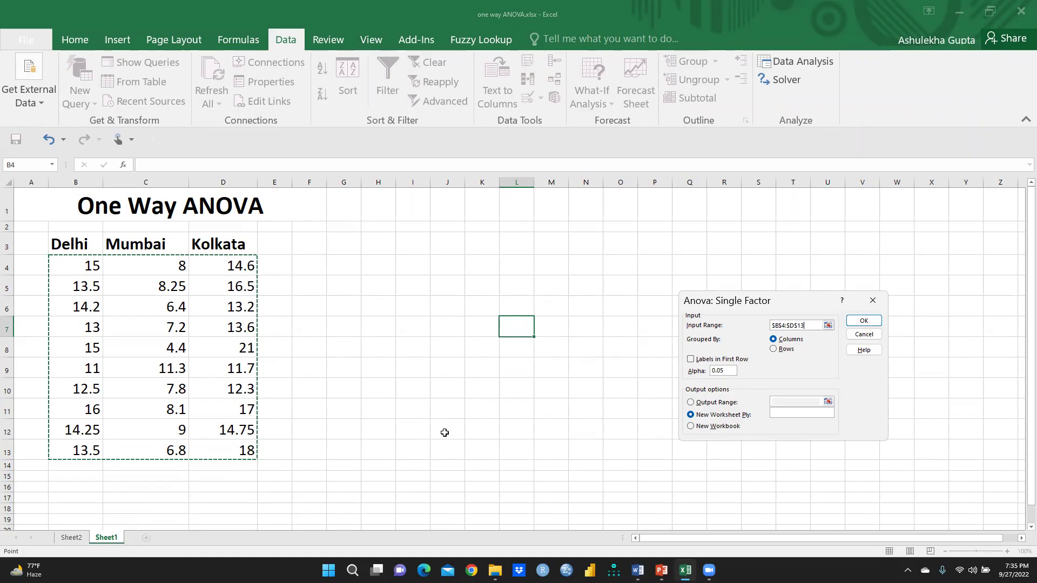
left_click(863, 320)
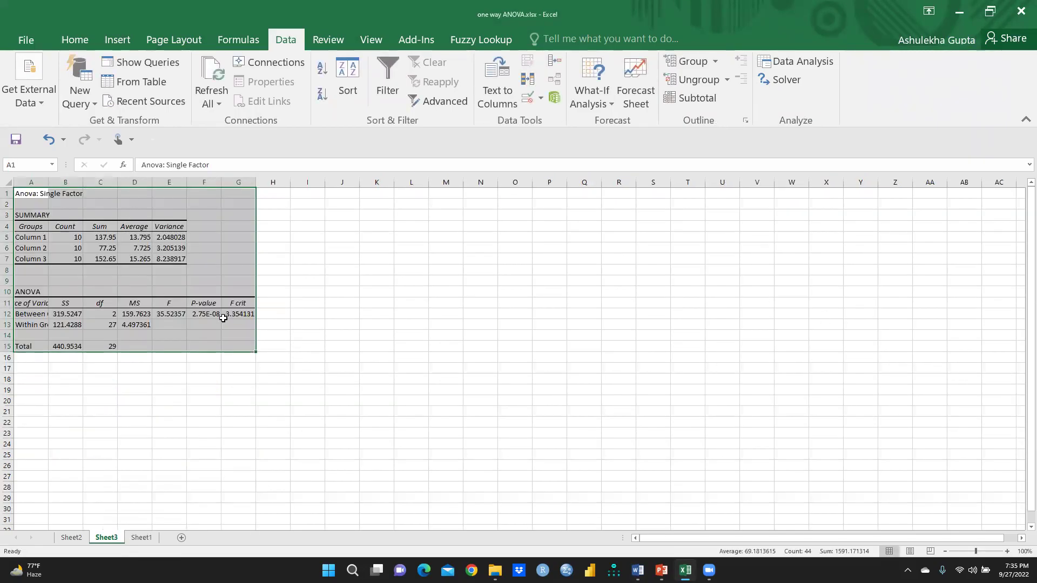
Extend the selected ANOVA output by filling it across to column L
left_click_drag(255, 352, 427, 358)
left_click(284, 411)
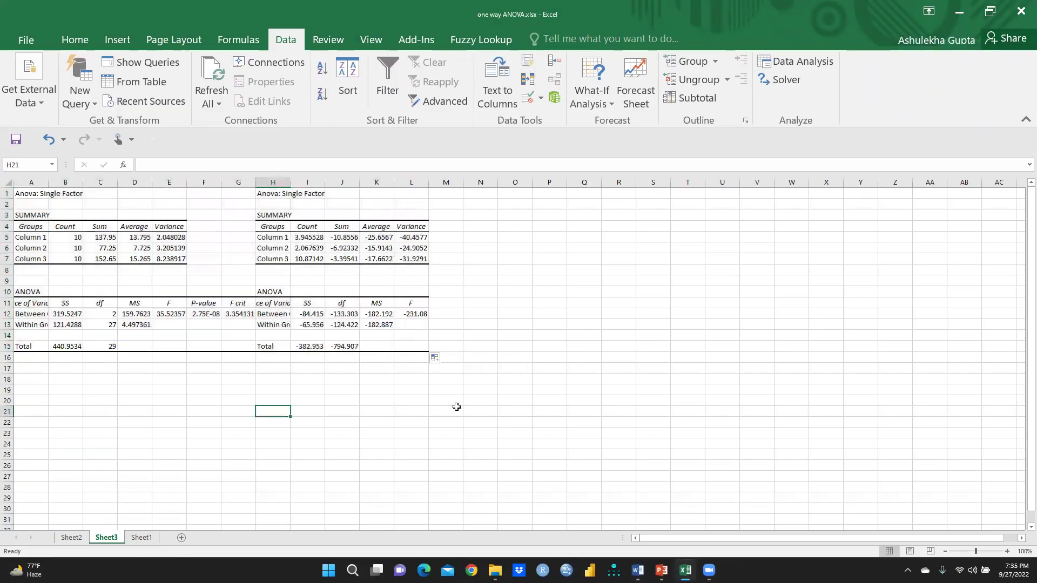
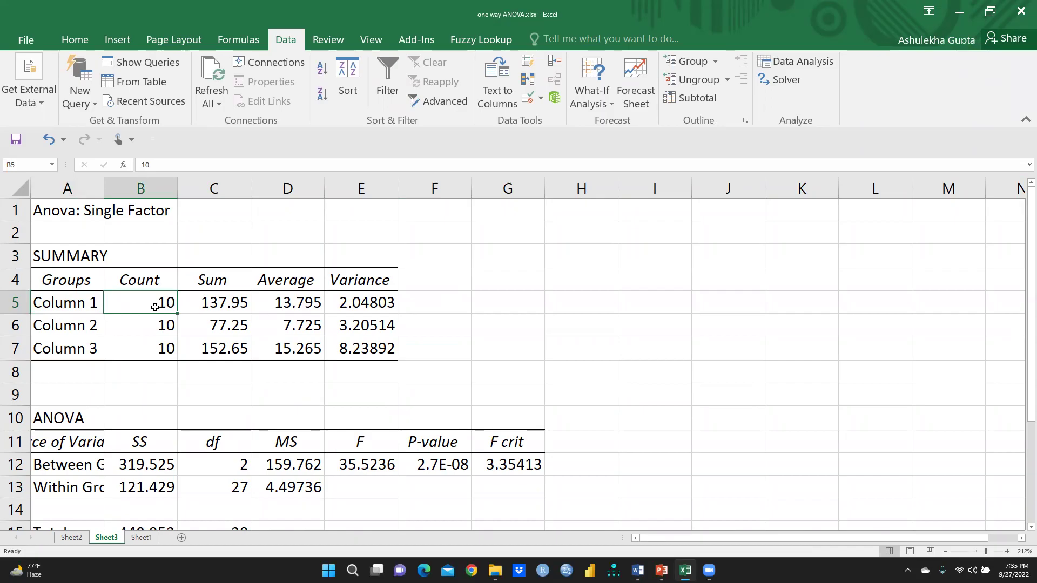
Examine the count, sum, average and variance in the SUMMARY table on Sheet3, checking the groups against the city columns on Sheet1
left_click(218, 302)
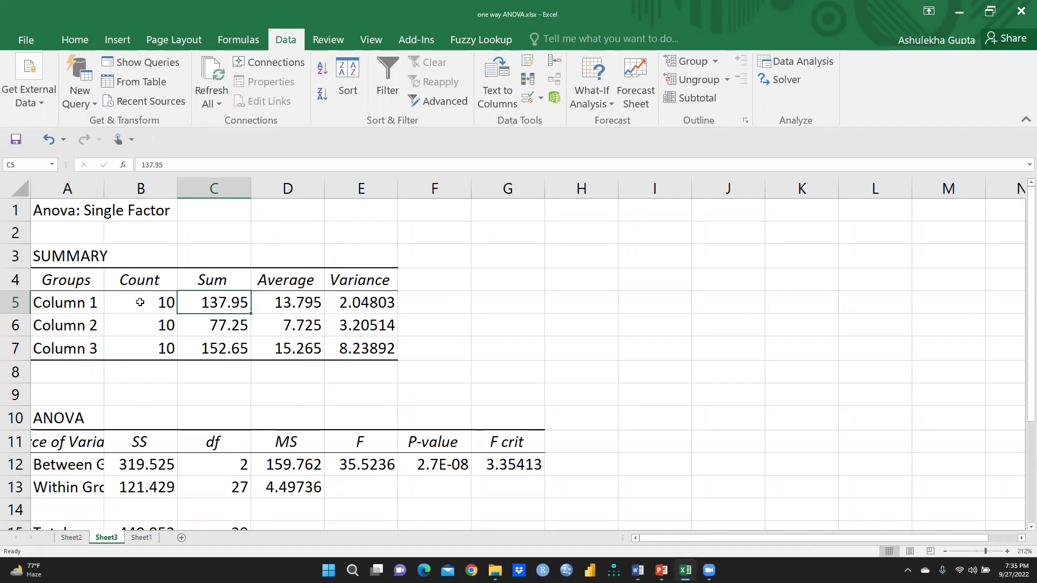
left_click(141, 538)
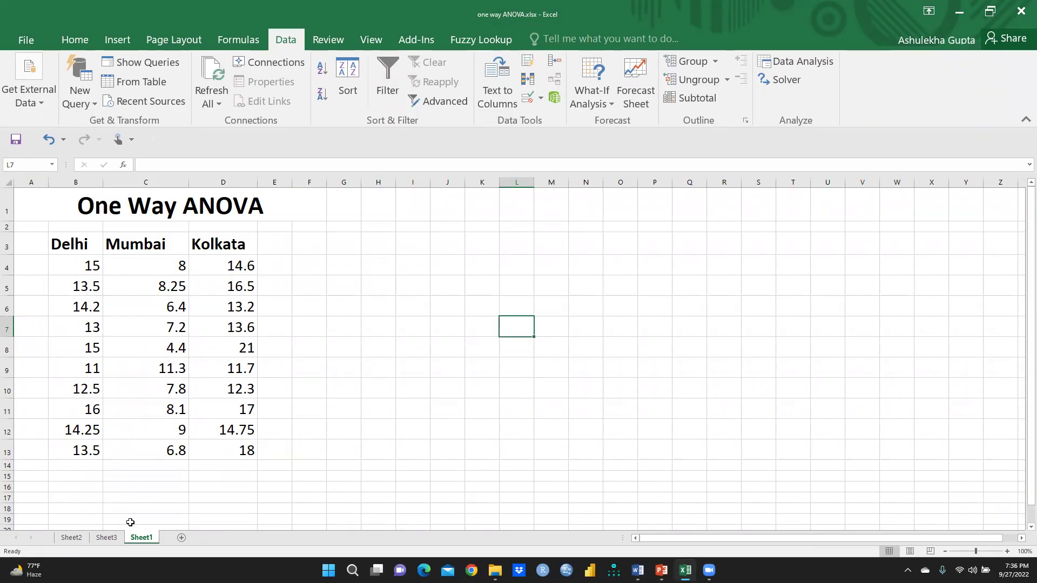
left_click(112, 537)
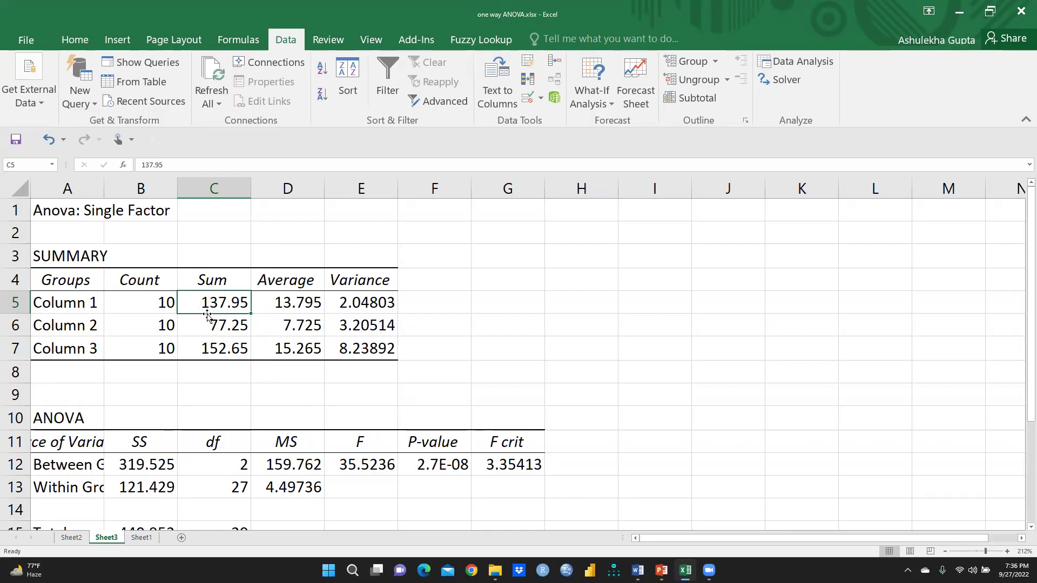
left_click(295, 298)
left_click(380, 301)
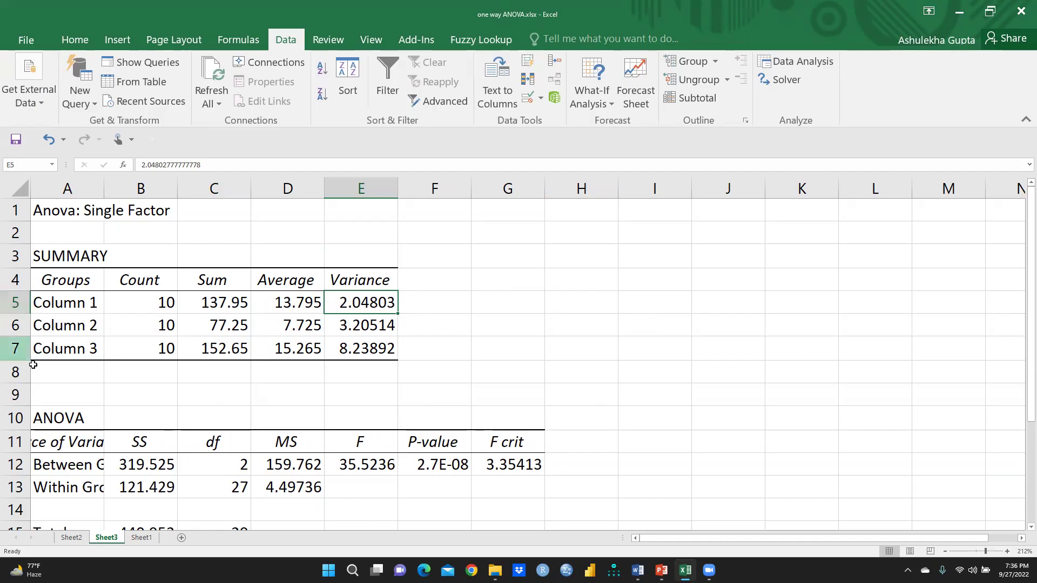
left_click(56, 329)
left_click(140, 327)
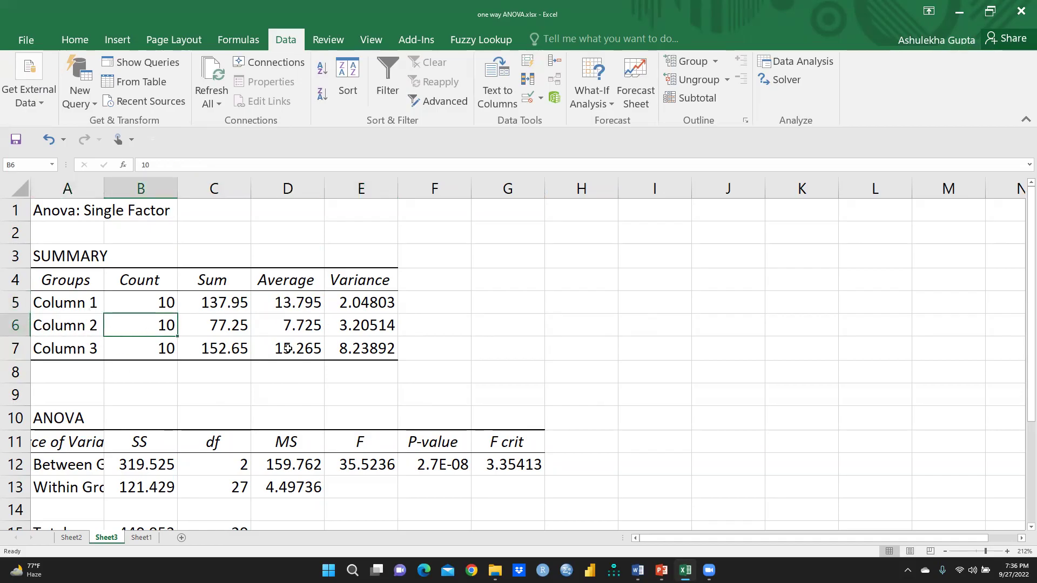
Widen column A on Sheet3 to fit the Source of Variation labels in the ANOVA table
scroll(583, 326, "down", 1)
scroll(582, 325, "down", 1)
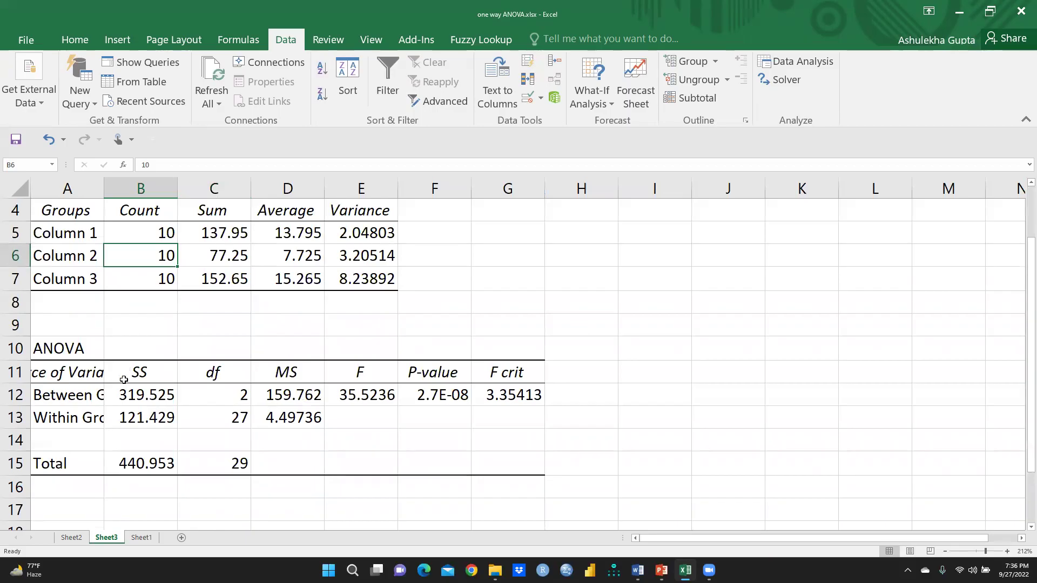
left_click_drag(102, 182, 198, 186)
Examine the between-groups sum of squares and degrees of freedom on Sheet2 against the definitions below the ANOVA table
left_click(72, 537)
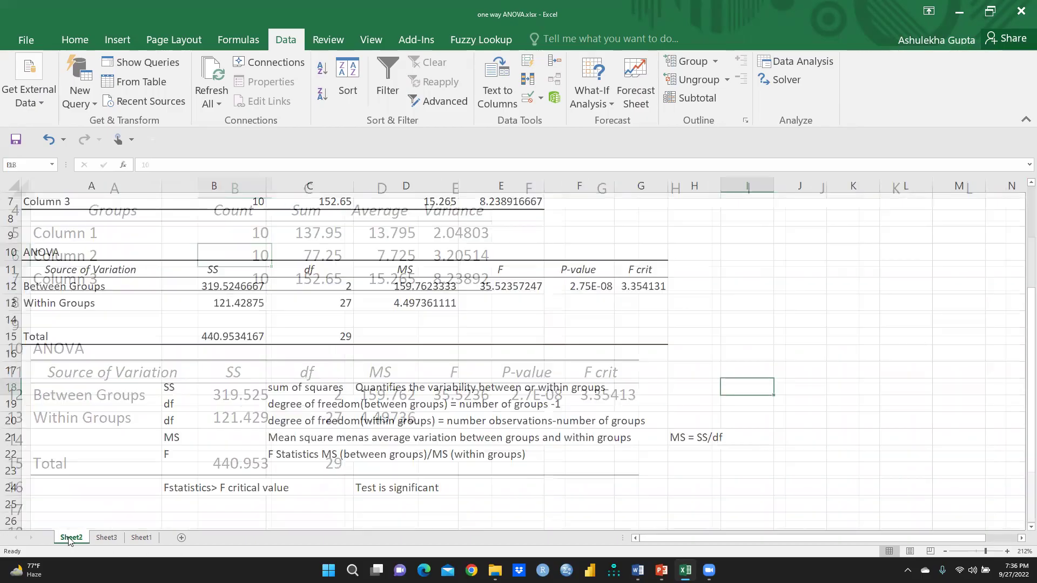
scroll(521, 416, "up", 2)
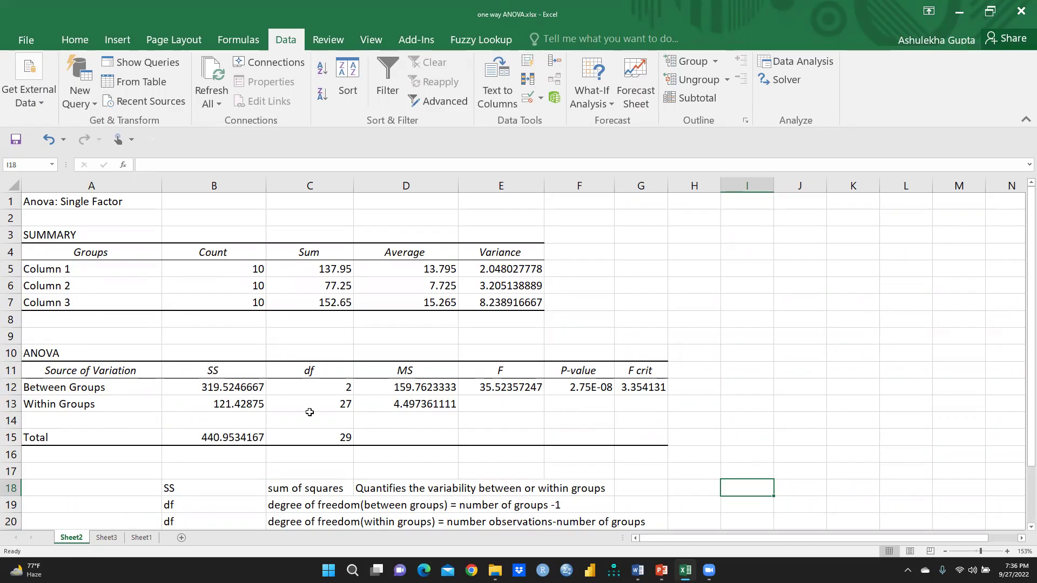
scroll(358, 400, "down", 1)
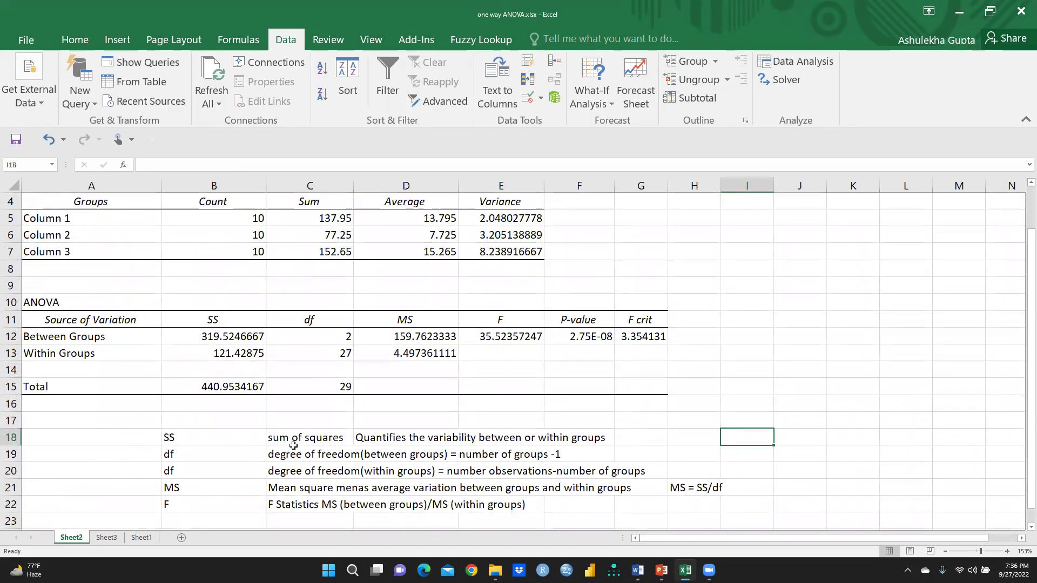
left_click(218, 337)
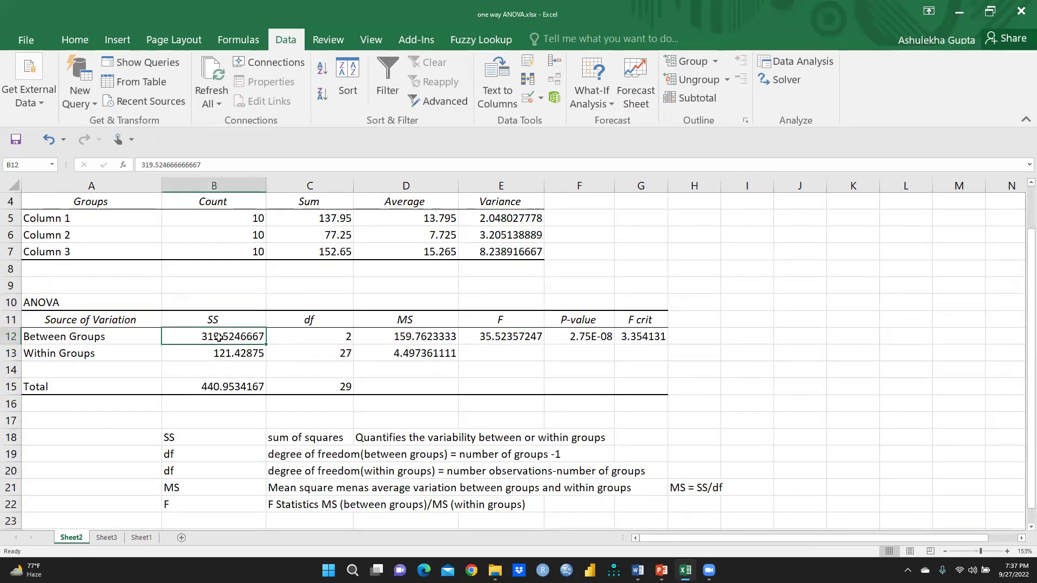
left_click(340, 340)
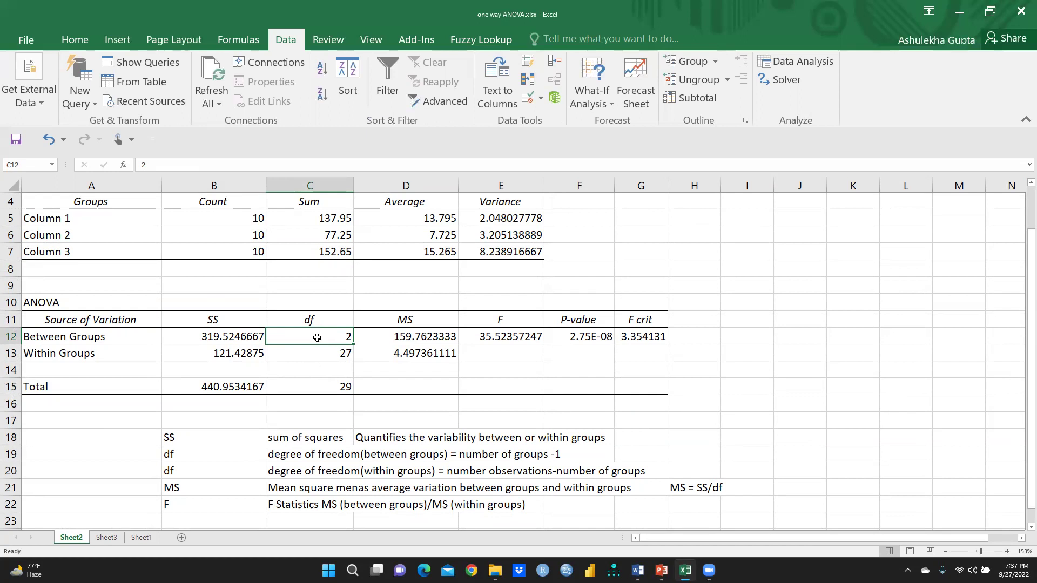
left_click(551, 455)
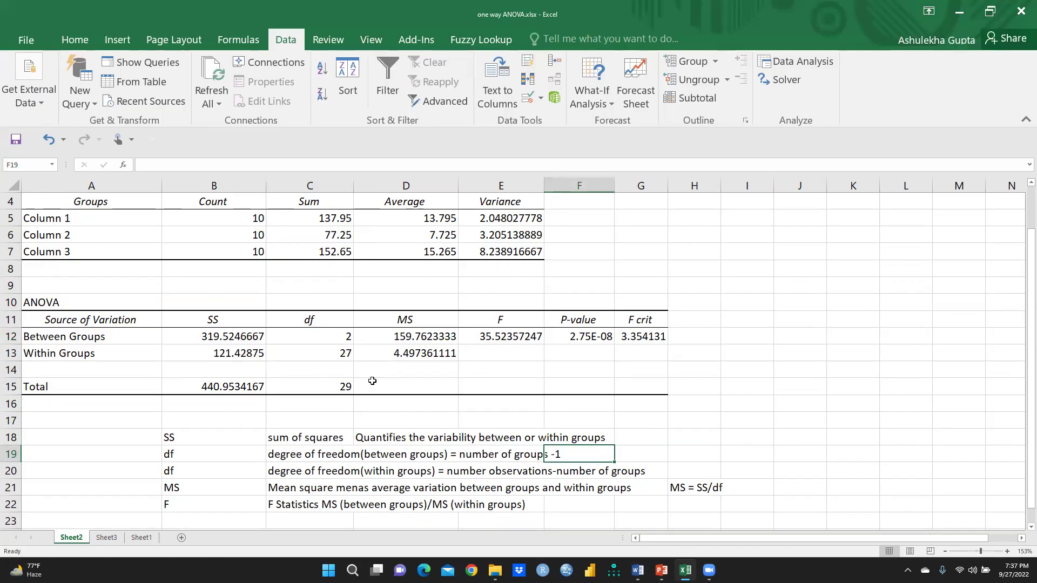
scroll(373, 381, "up", 5)
scroll(375, 385, "left", 3)
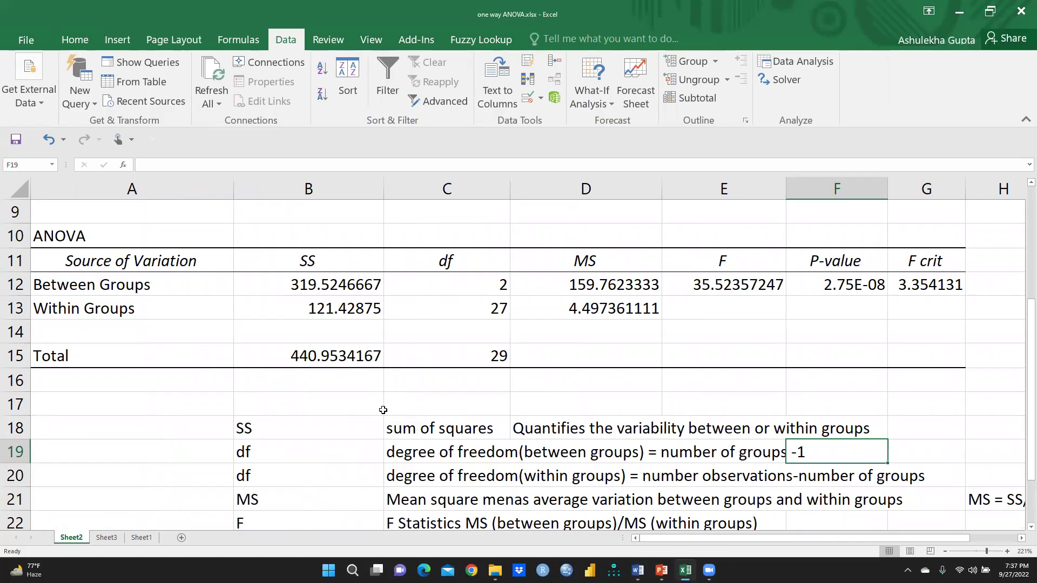
left_click(488, 285)
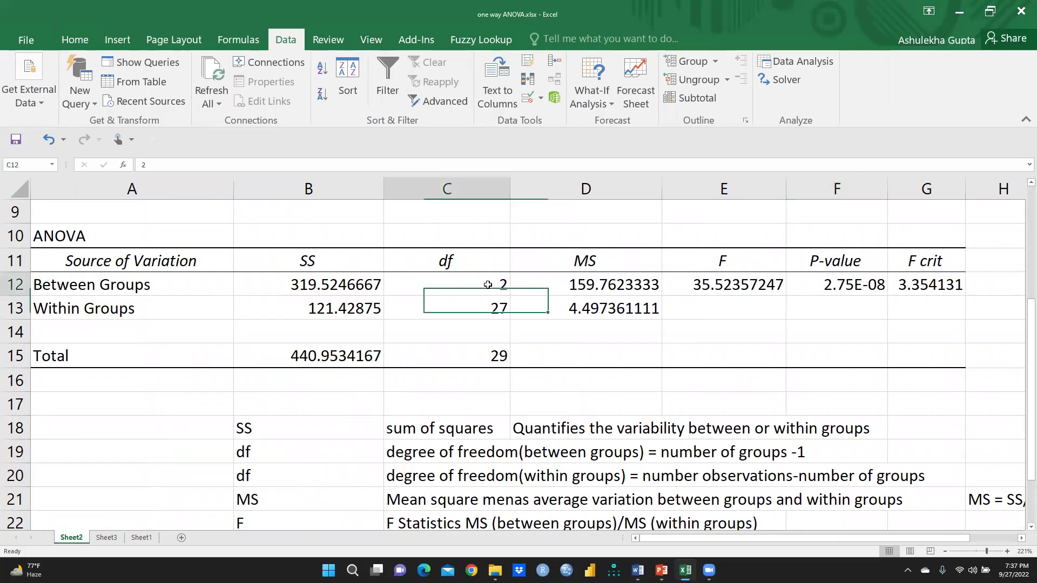
left_click(791, 457)
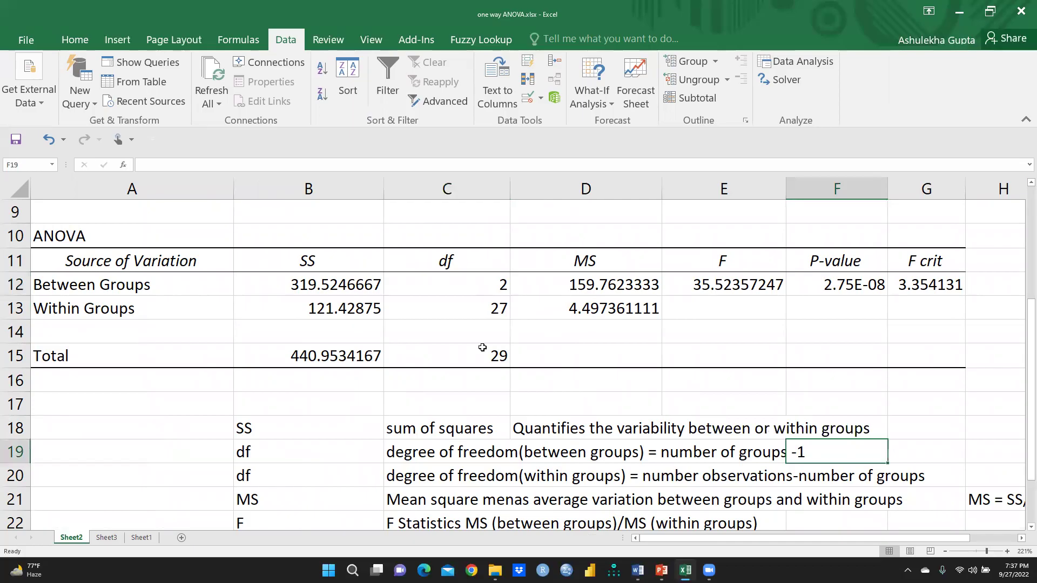
left_click(461, 283)
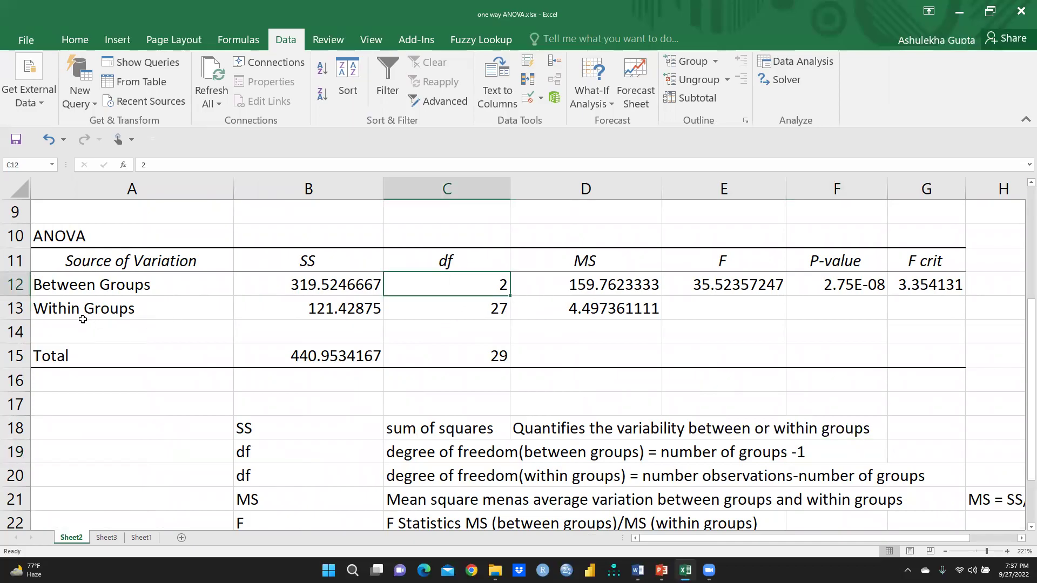
Examine the within-groups sum of squares and degrees of freedom against the row 20 formula, checking the observations on Sheet1
left_click(331, 311)
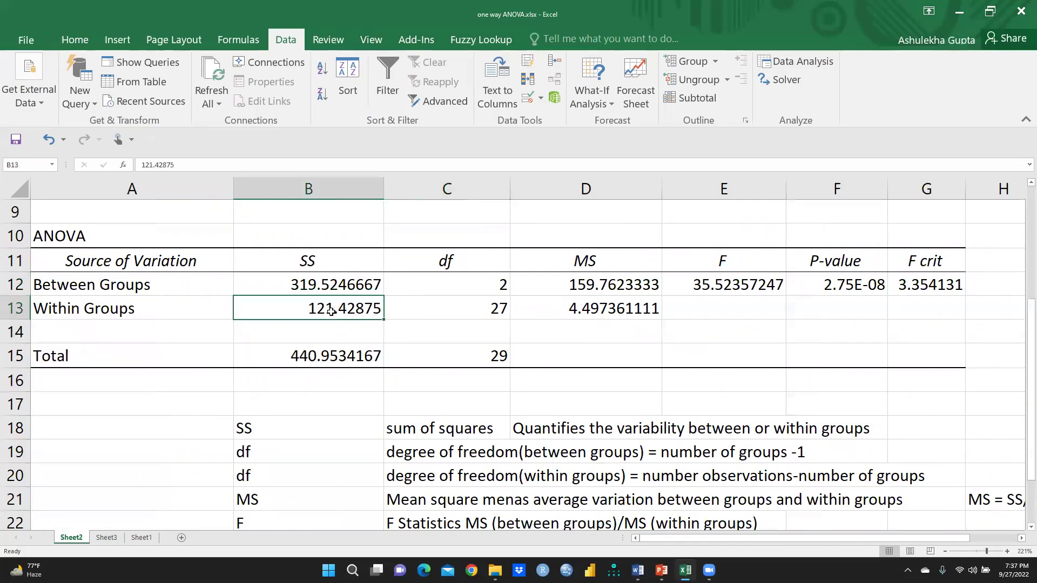
left_click(496, 312)
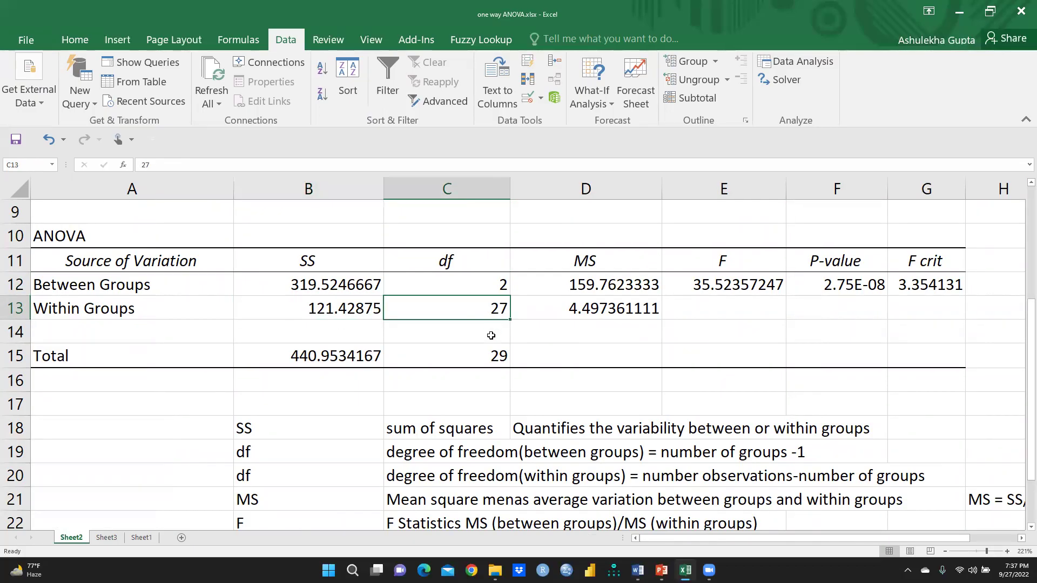
left_click(702, 477)
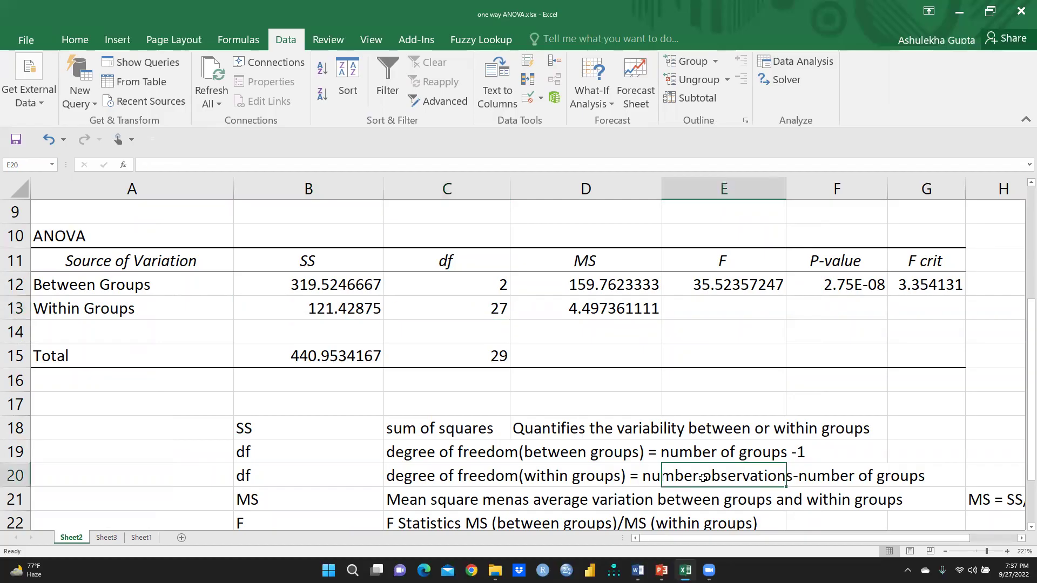
left_click(867, 478)
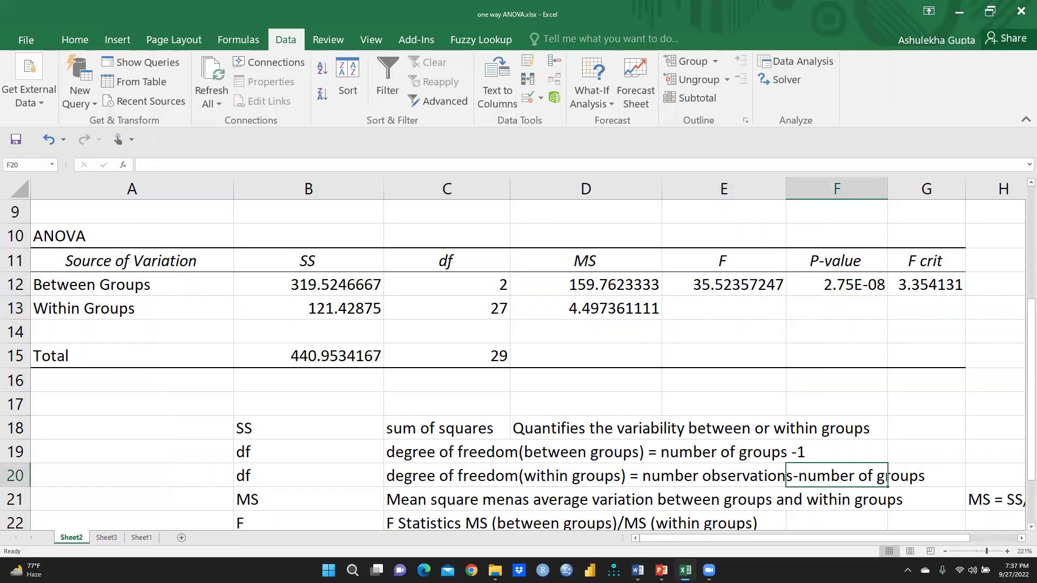
left_click(141, 537)
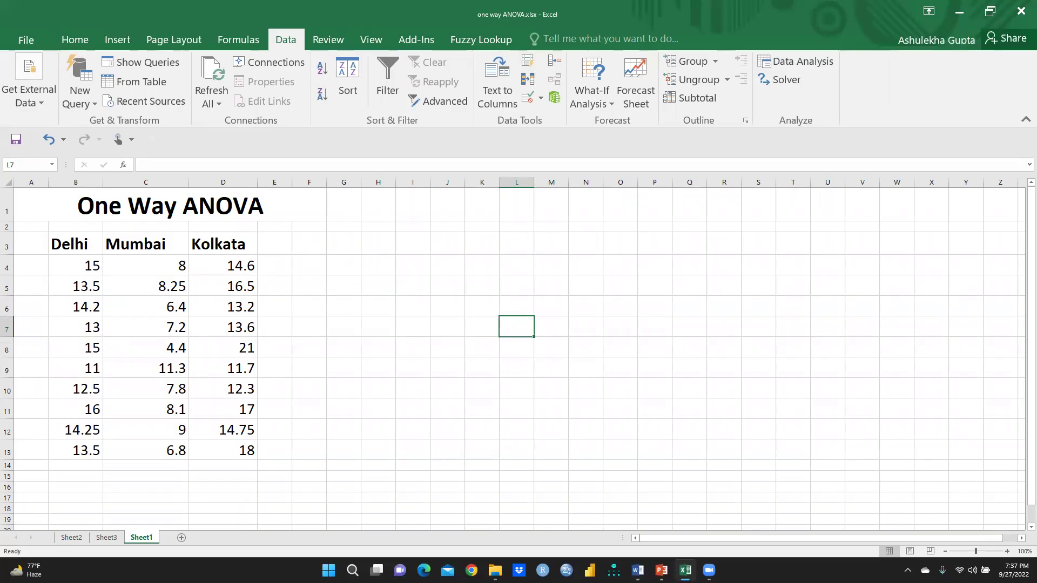
Examine the between-groups and within-groups mean squares on Sheet2 against their sums of squares and degrees of freedom
left_click(70, 538)
scroll(526, 263, "up", 8)
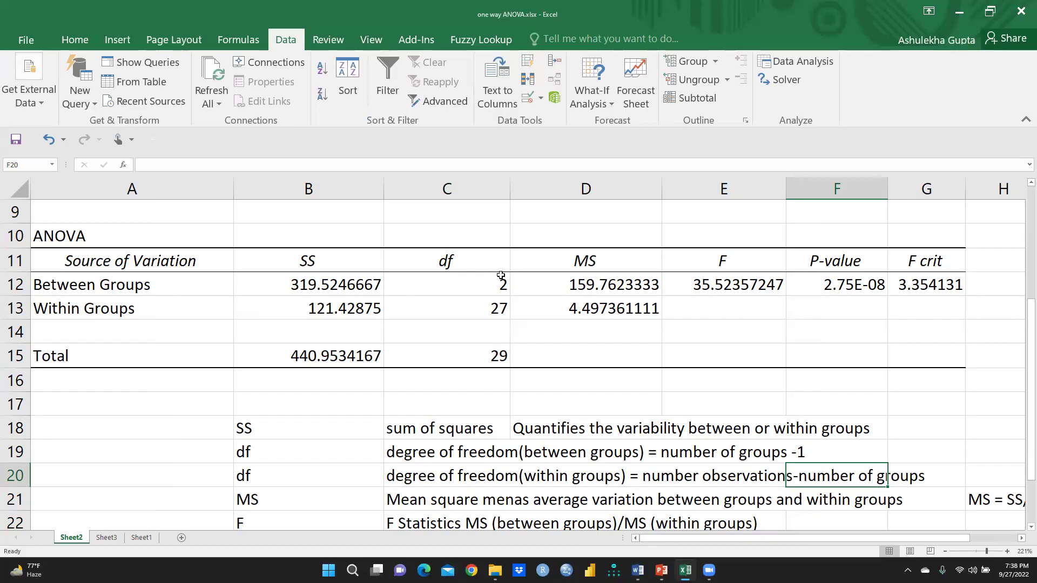
left_click(310, 288)
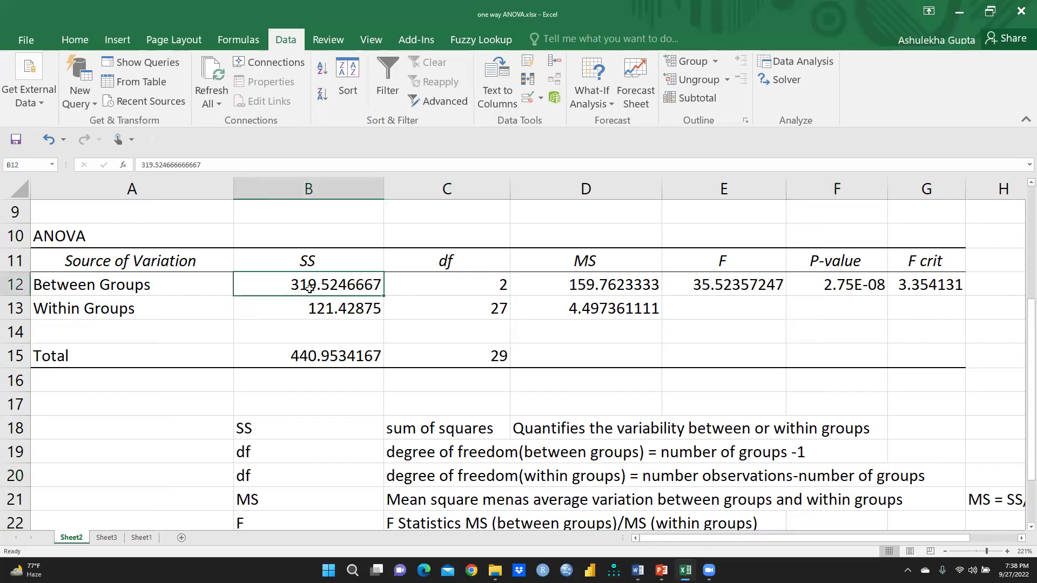
left_click(497, 282)
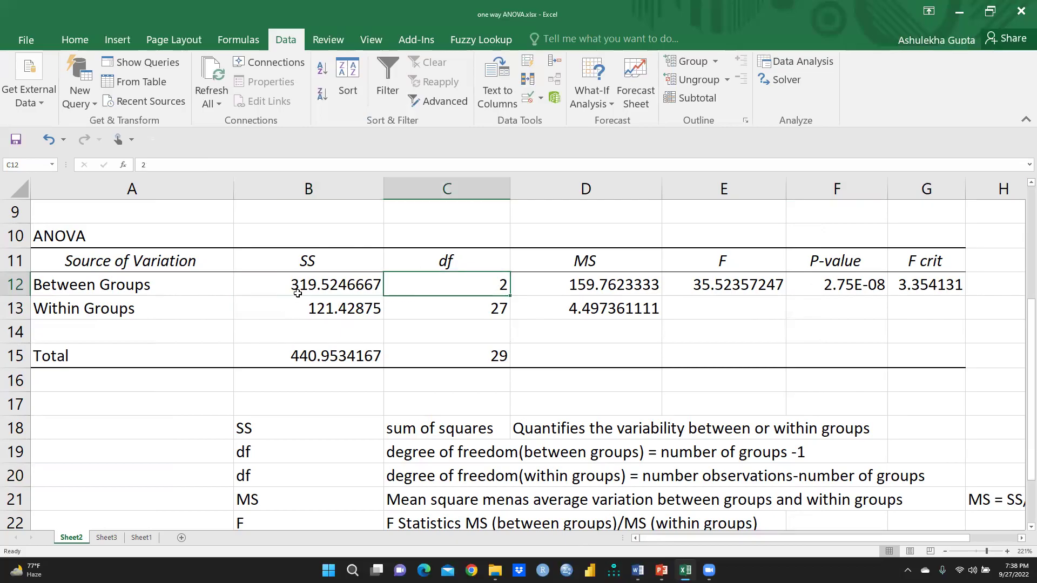
left_click(632, 280)
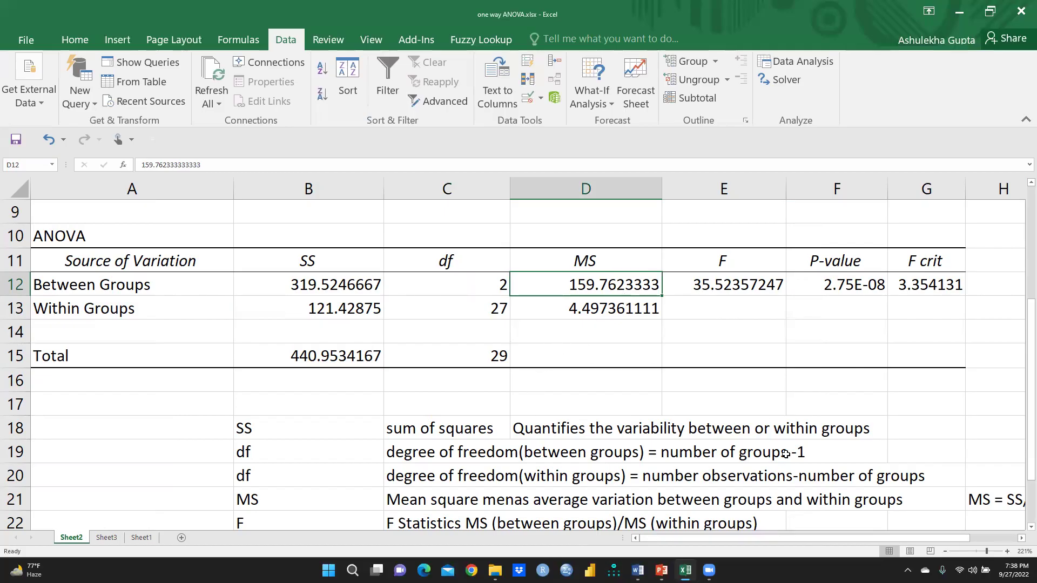
left_click(347, 308)
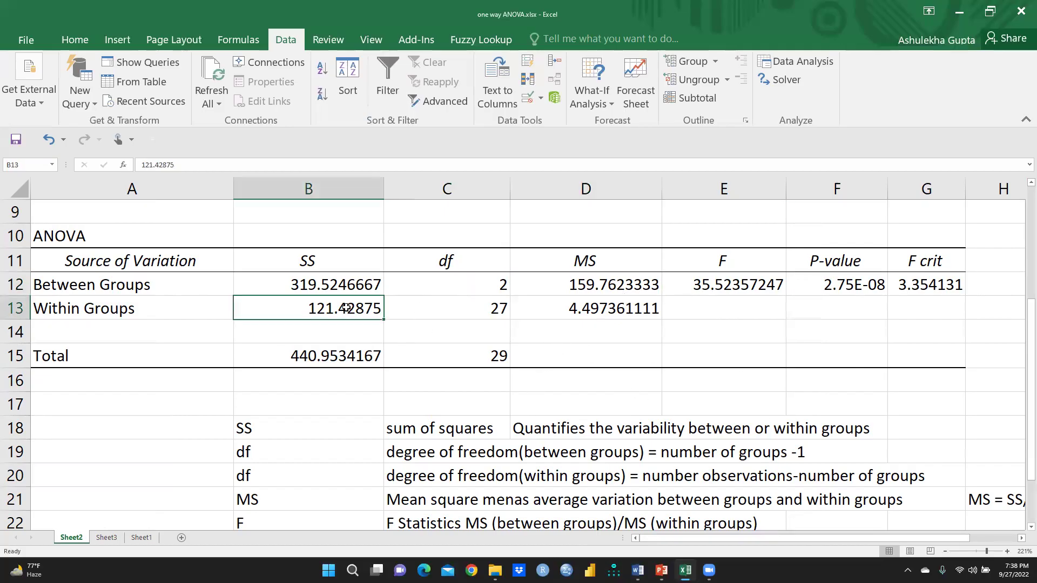
left_click(475, 304)
left_click(613, 301)
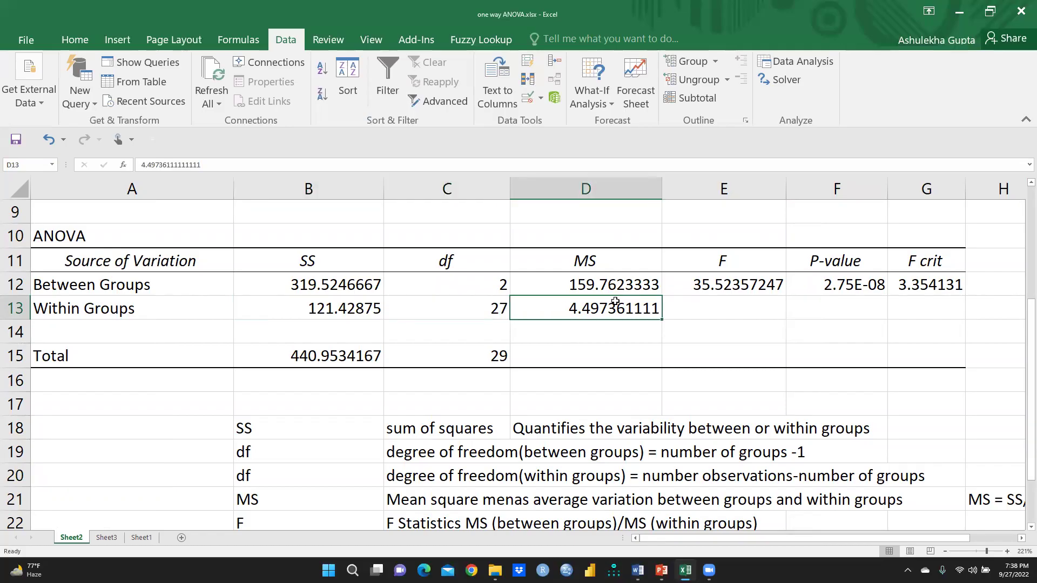
Examine the F statistic in the ANOVA table against the row 22 formula and the between-groups mean square
left_click(743, 283)
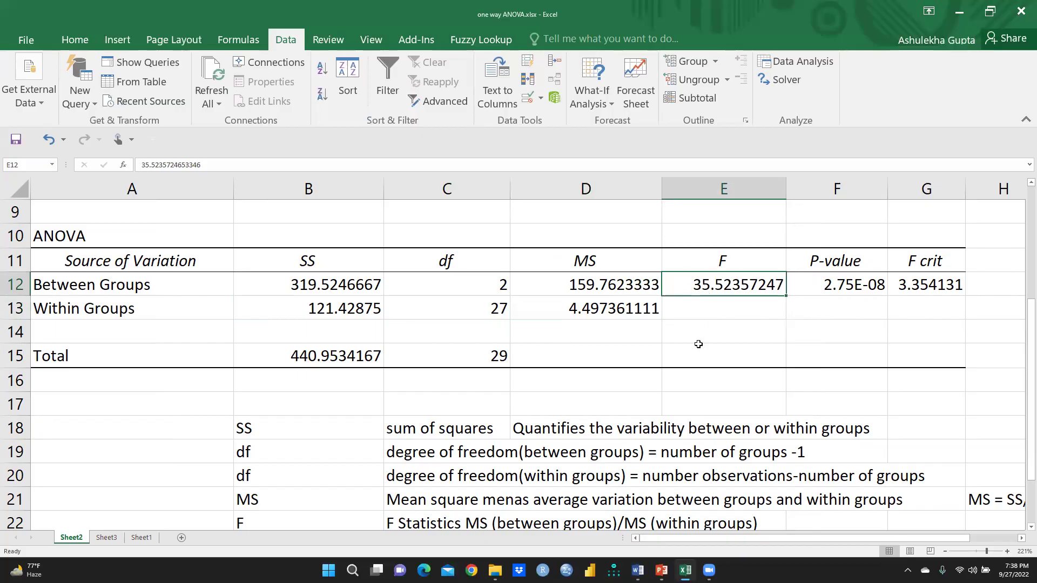
scroll(712, 369, "down", 1)
scroll(712, 369, "down", 1)
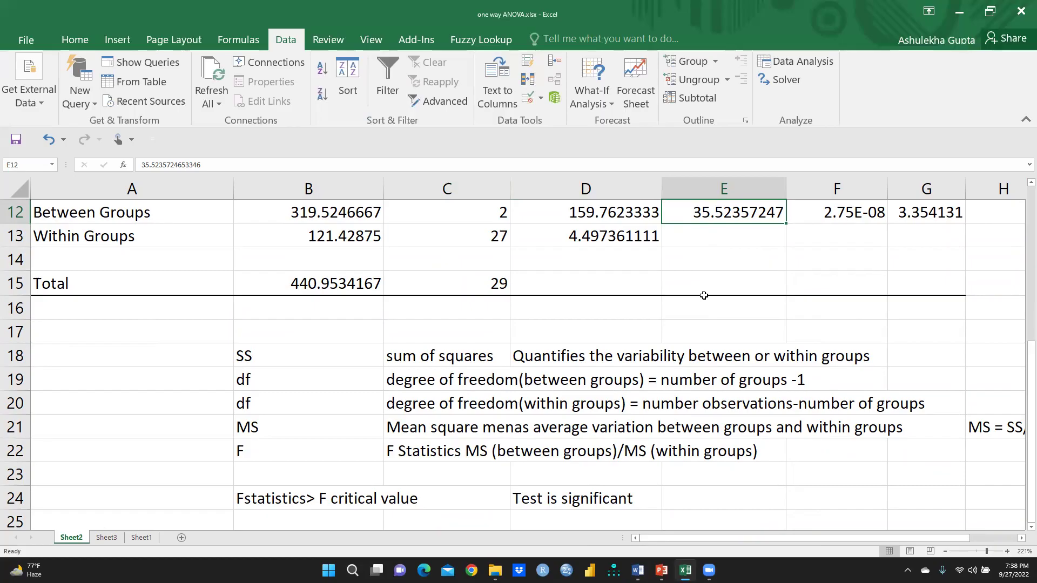
scroll(702, 295, "up", 1)
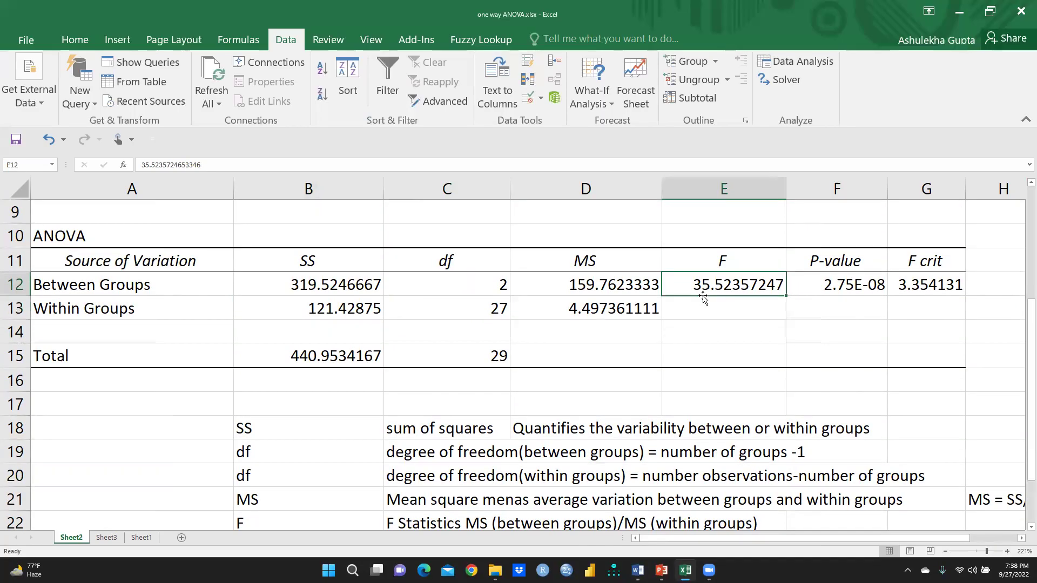
scroll(702, 295, "down", 1)
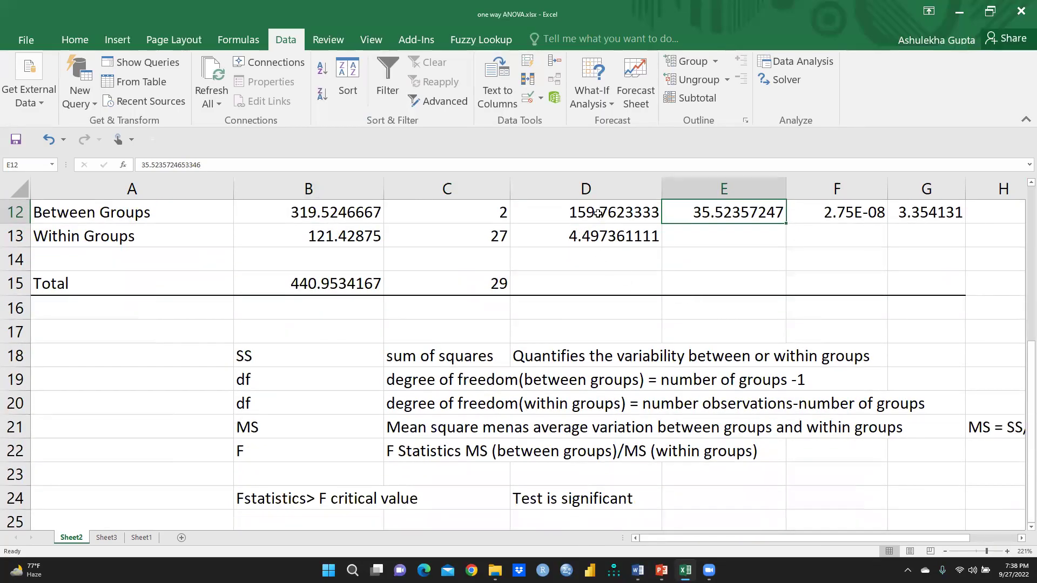
scroll(616, 267, "up", 1)
left_click(611, 282)
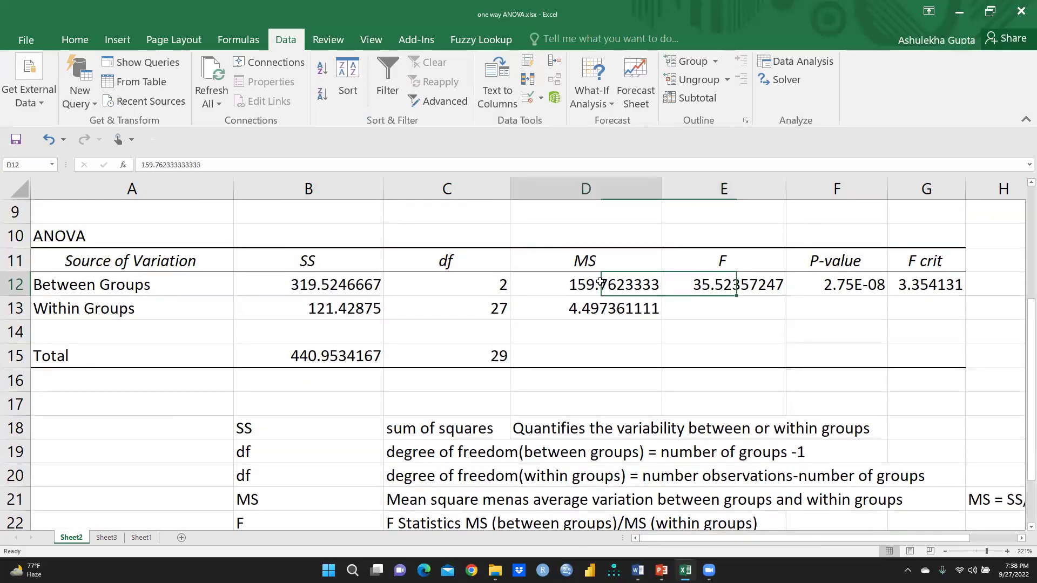
left_click(723, 285)
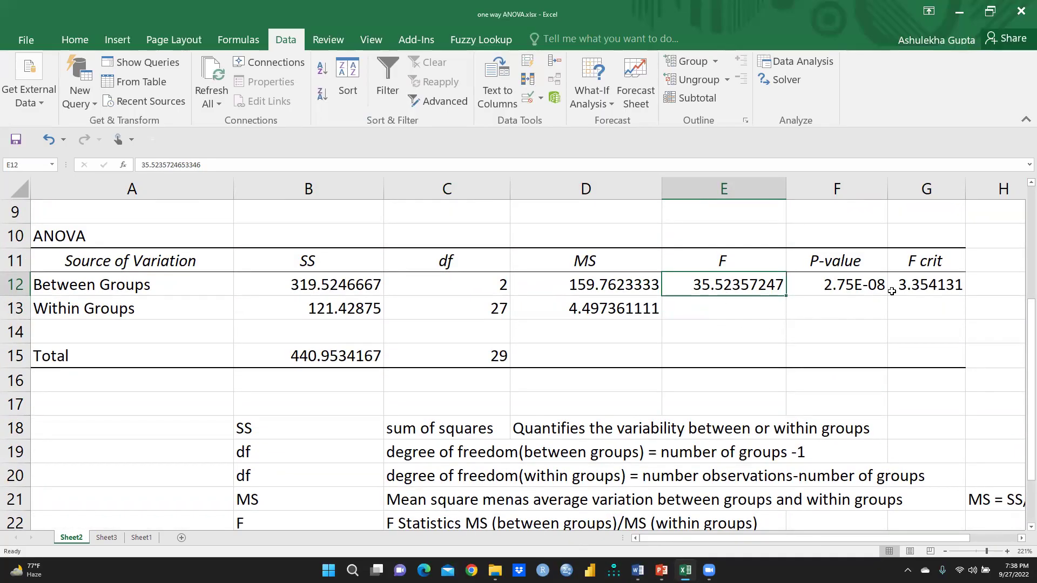
Examine the P-value and F crit in the ANOVA table against the significance rule in row 24
left_click(862, 285)
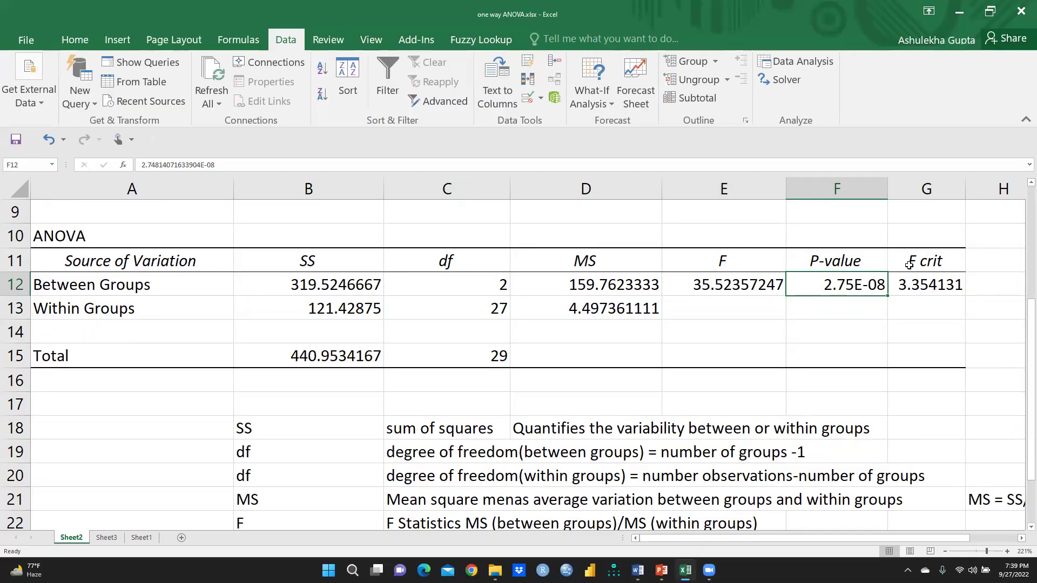
scroll(784, 350, "down", 1)
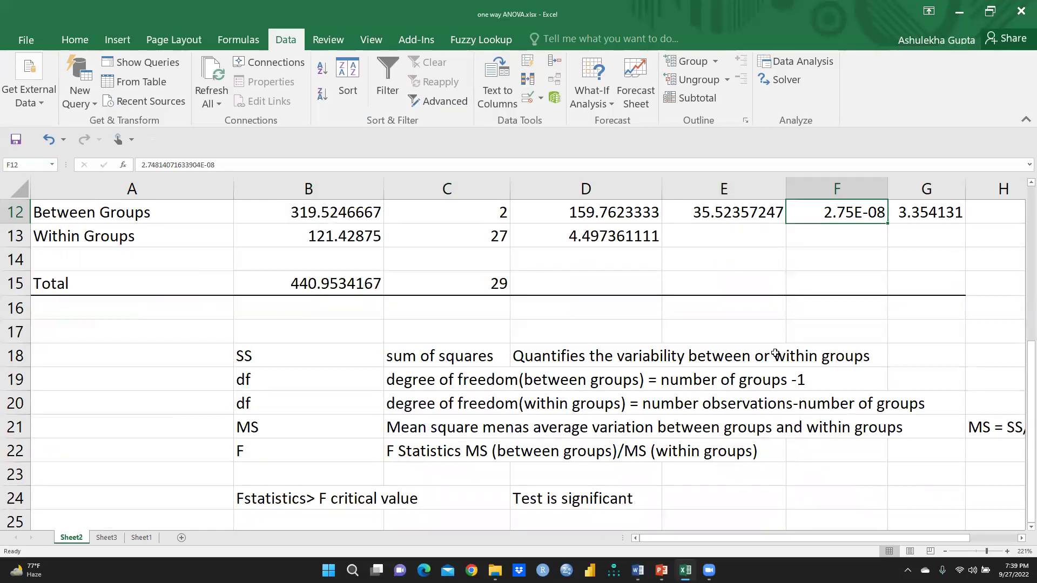
scroll(763, 355, "up", 1)
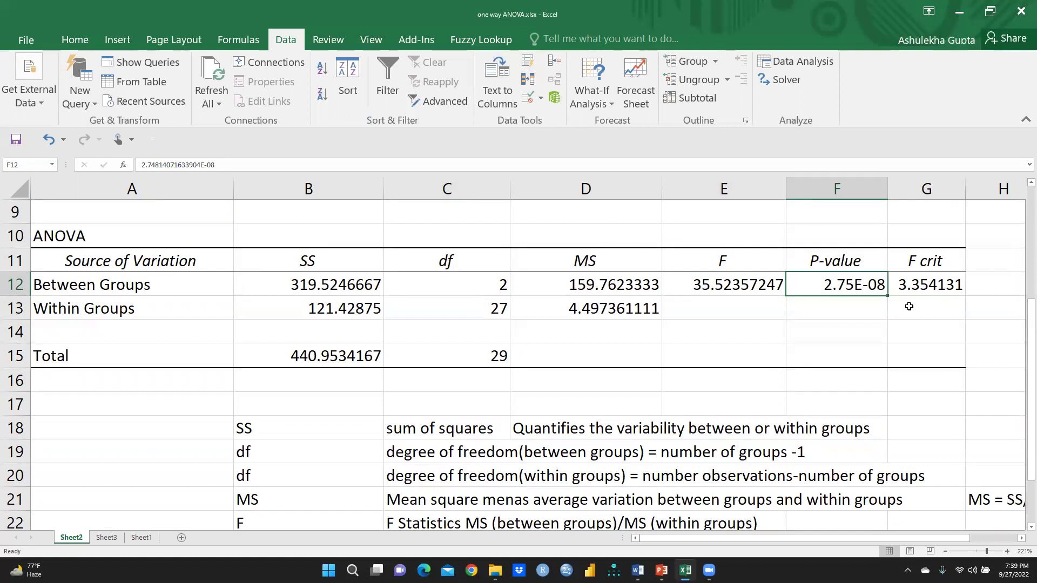
scroll(714, 355, "down", 1)
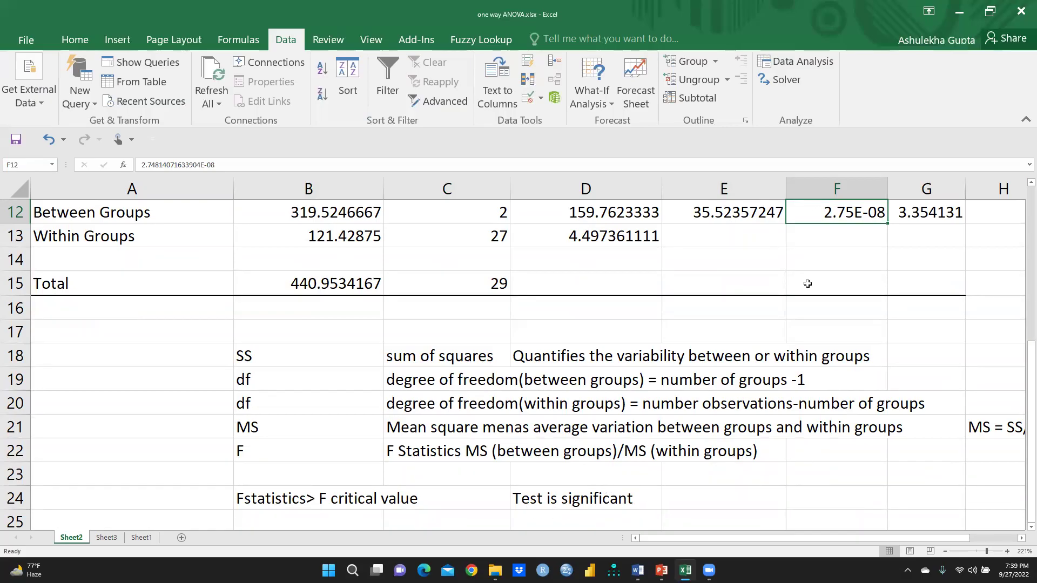
scroll(748, 267, "up", 1)
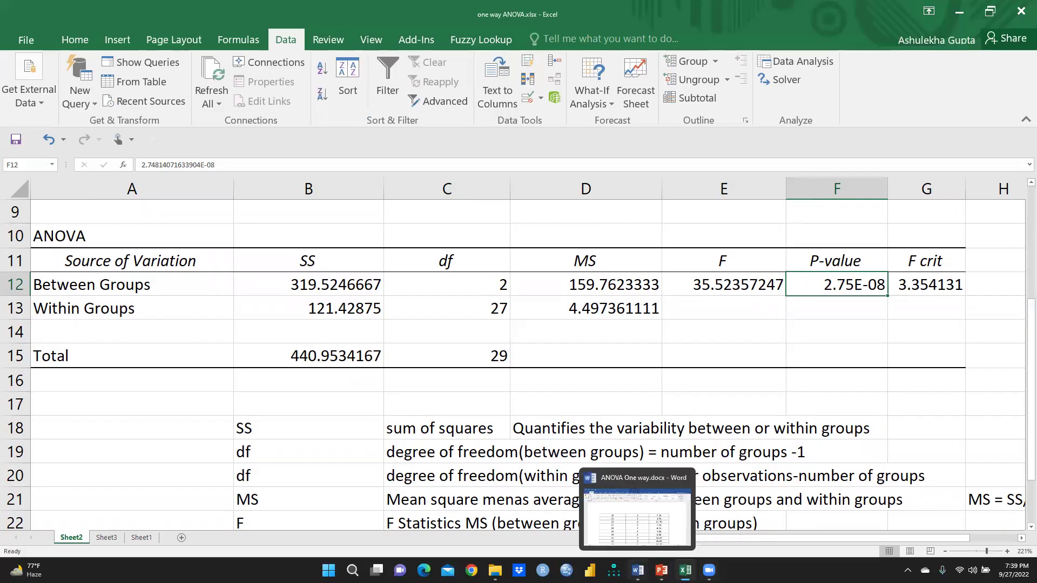
Switch to the ANOVA One way.docx document in Word and read the hypotheses, the ANOVA table and the conclusion below it
left_click(637, 570)
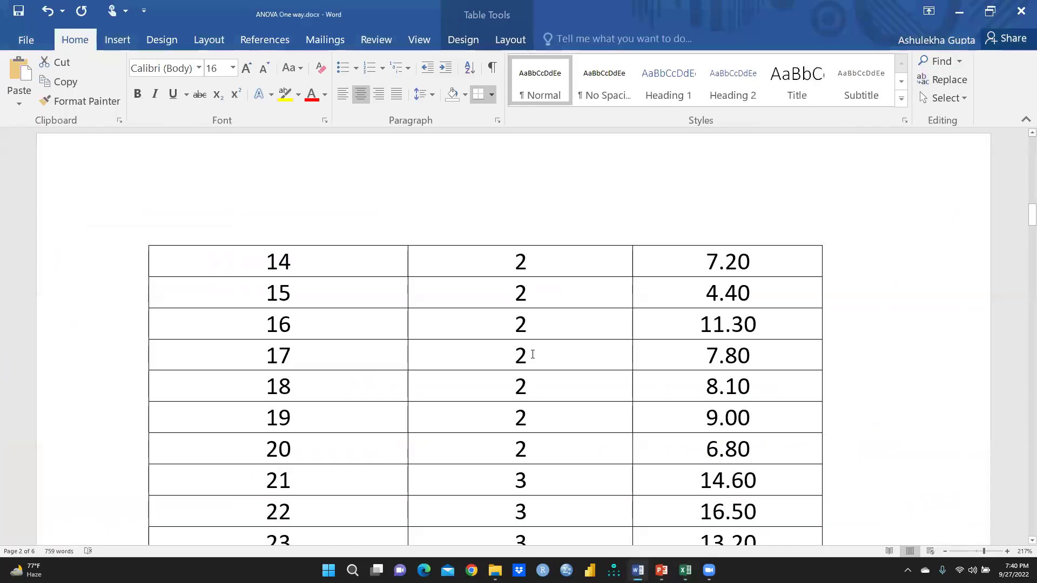
scroll(604, 358, "down", 10)
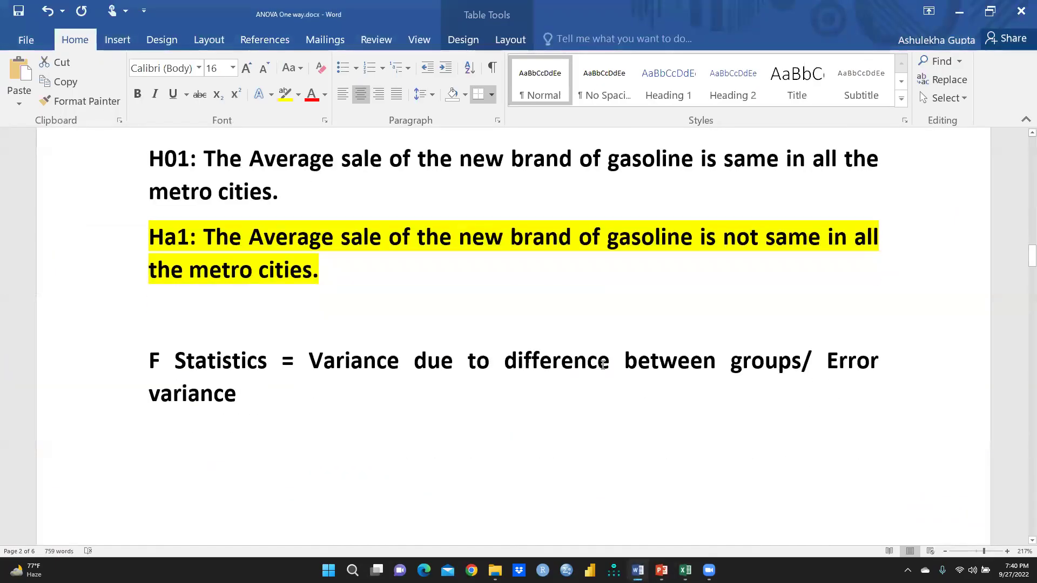
scroll(600, 363, "down", 3)
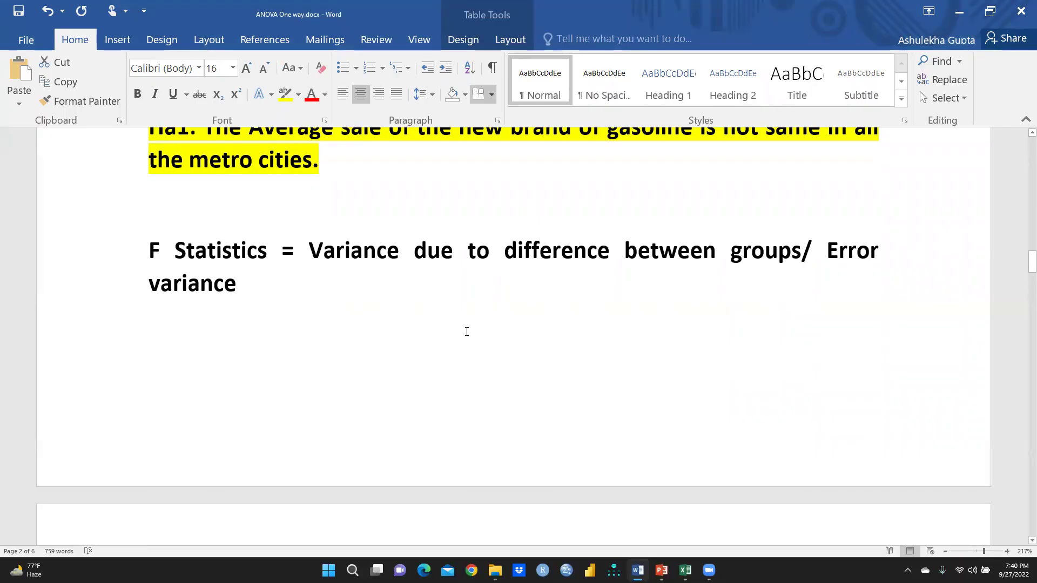
scroll(465, 331, "down", 10)
scroll(459, 335, "down", 3)
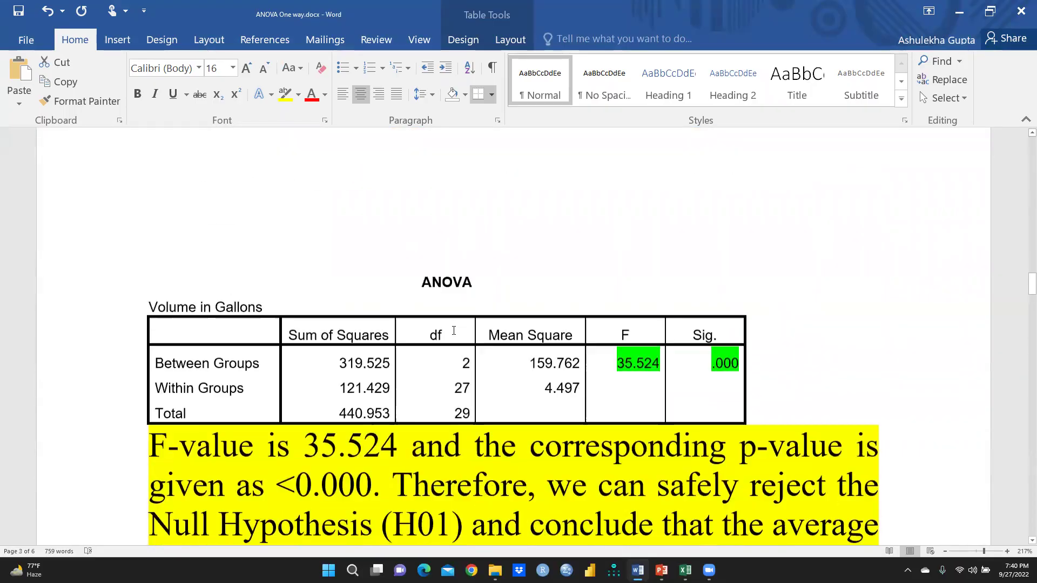
scroll(314, 319, "down", 4)
scroll(314, 320, "up", 1)
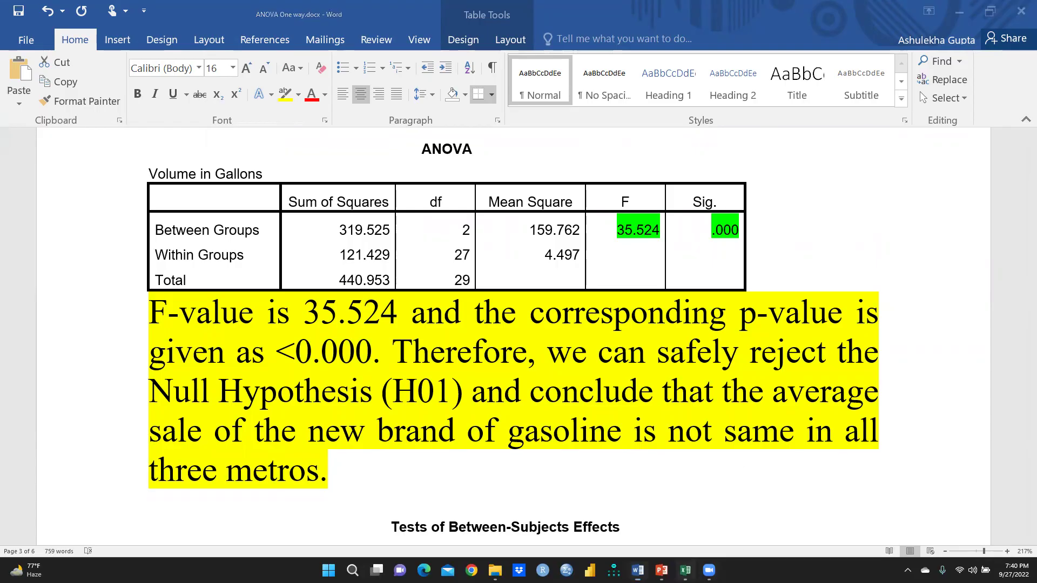
Return to the Excel workbook and fill the between-groups F value in cell E12 with yellow
key("alt+Tab")
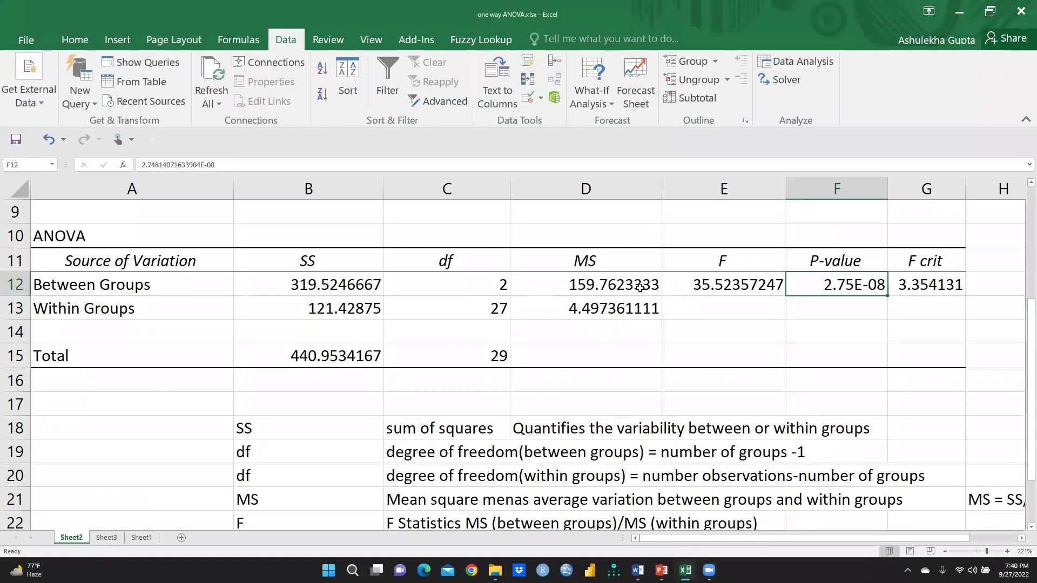
left_click(740, 285)
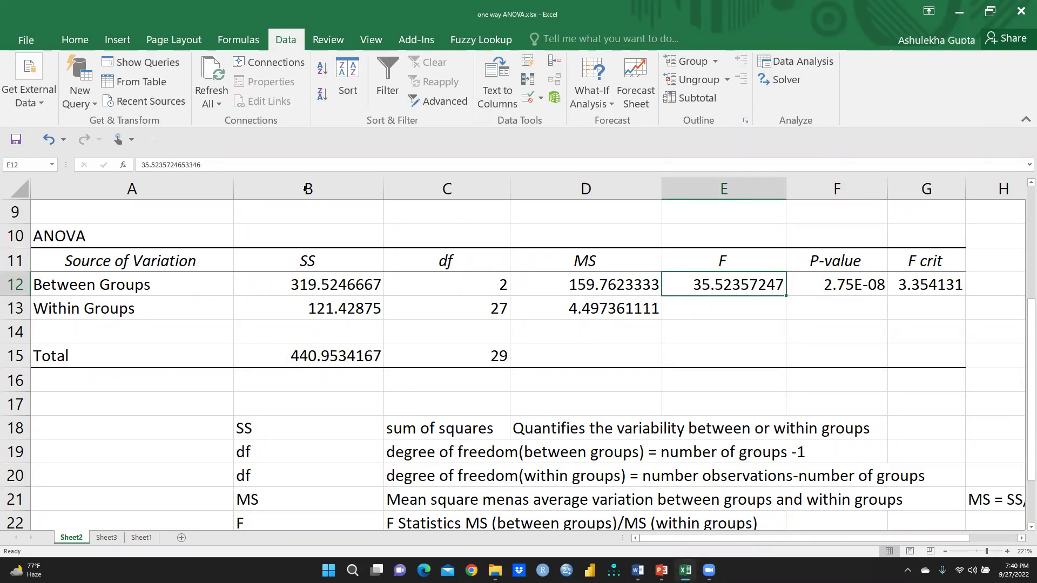
left_click(77, 40)
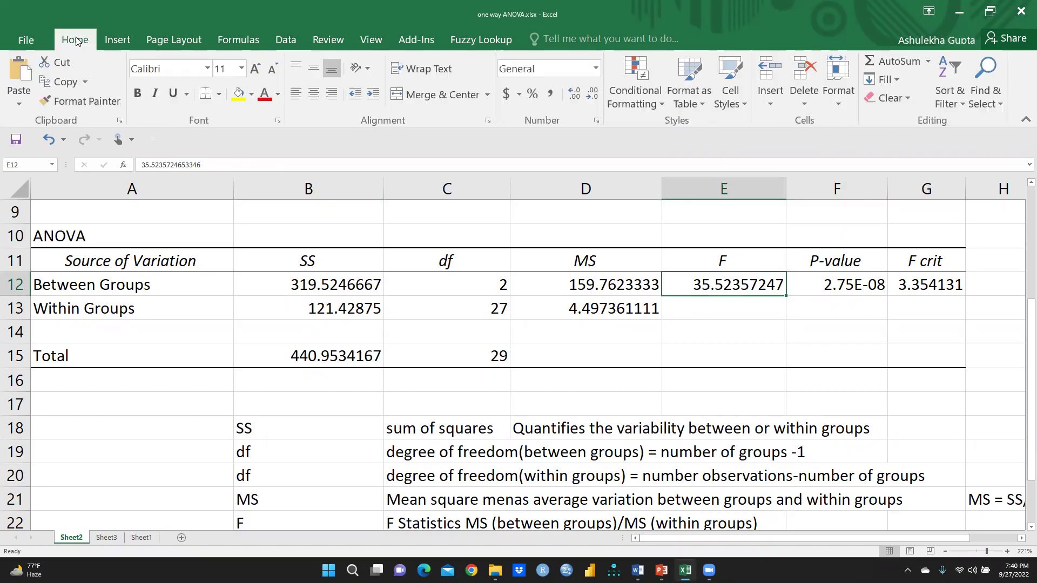
left_click(238, 93)
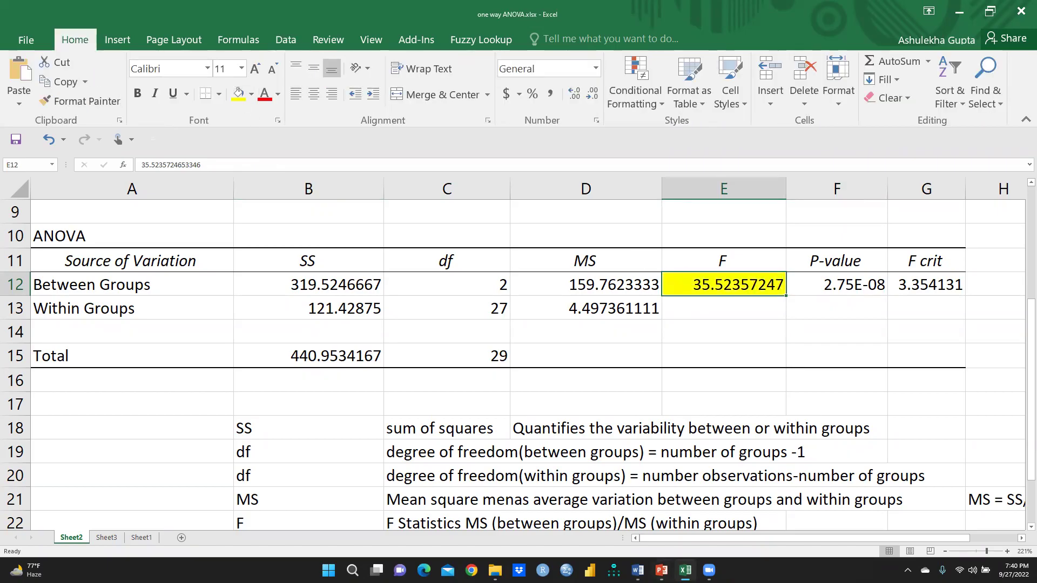
Compare the F value and P-value in the Excel ANOVA table with the F and Sig. values in the Word document
left_click(637, 570)
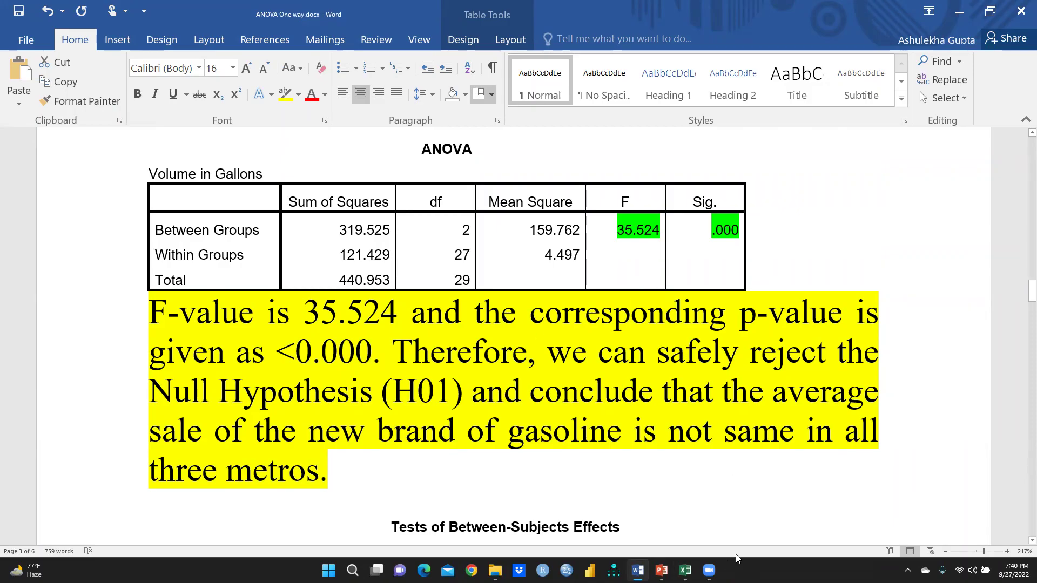
mouse_move(684, 570)
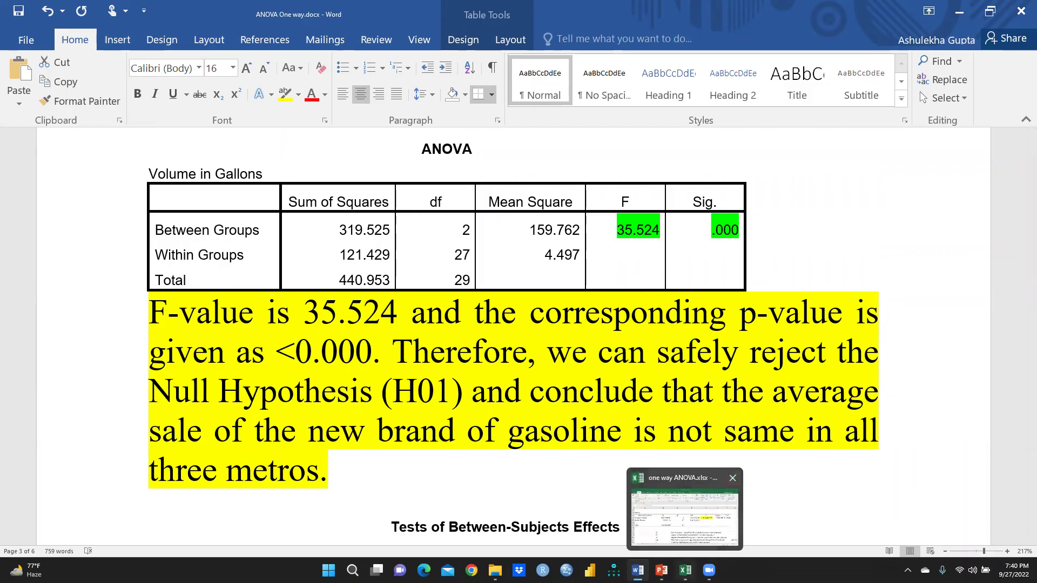
left_click(697, 522)
left_click(870, 285)
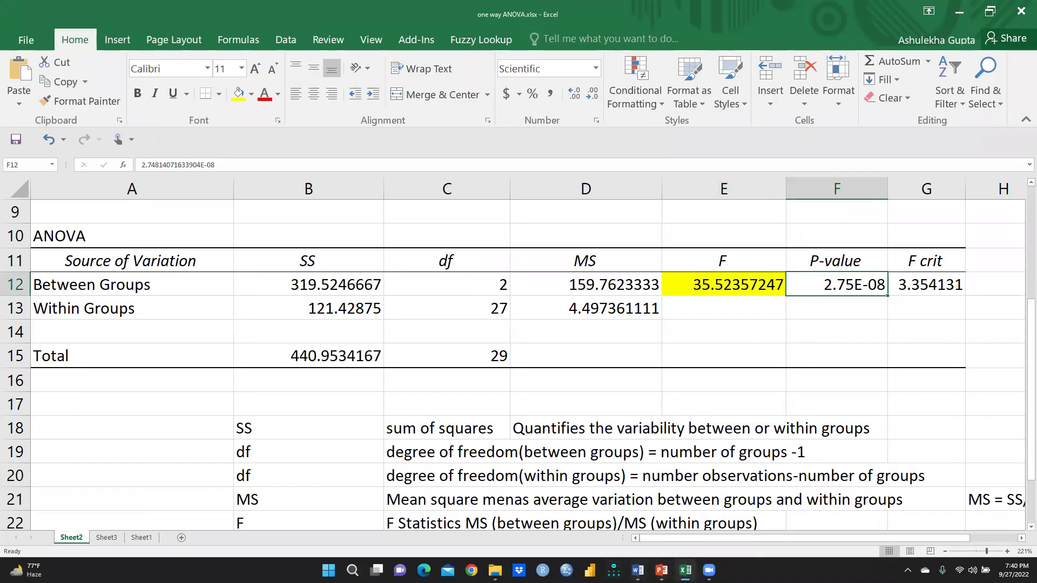
key("alt+Tab")
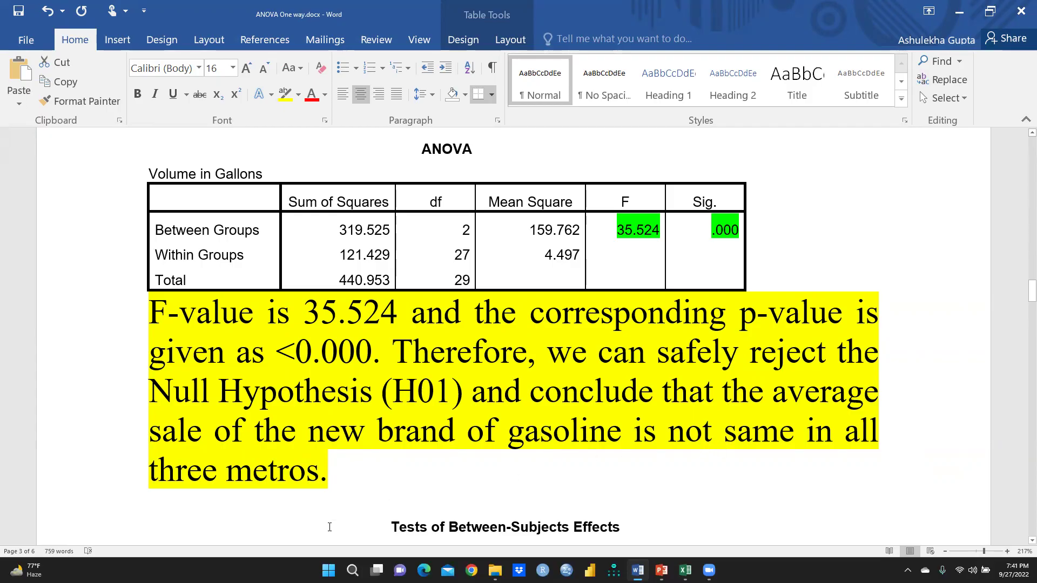
Review the Word document from the unplanned hypotheses back to the outlet data, the Example 1 problem statement and the title
scroll(363, 509, "up", 3)
scroll(371, 491, "up", 5)
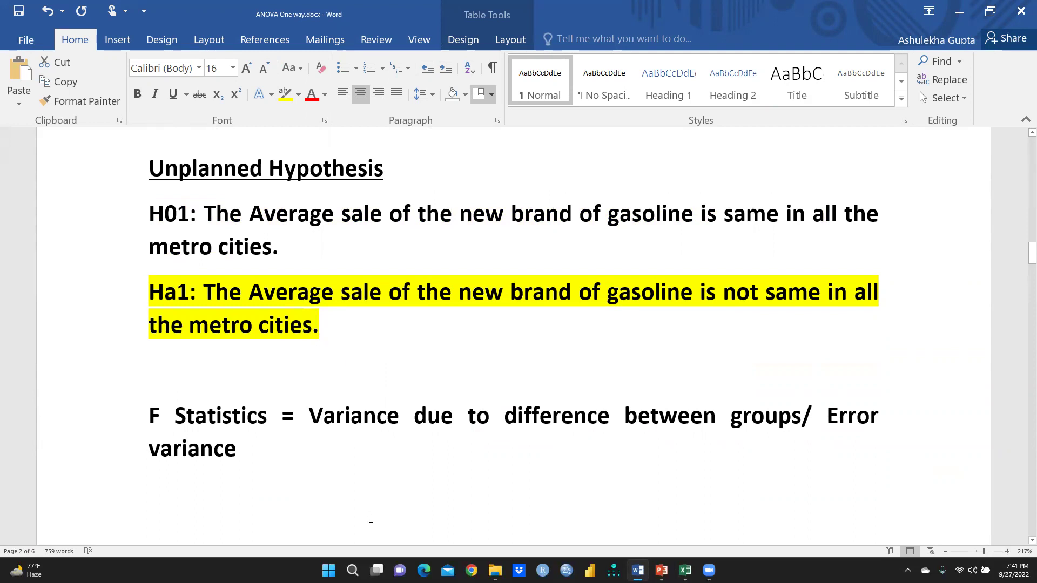
scroll(367, 518, "up", 10)
scroll(363, 518, "up", 10)
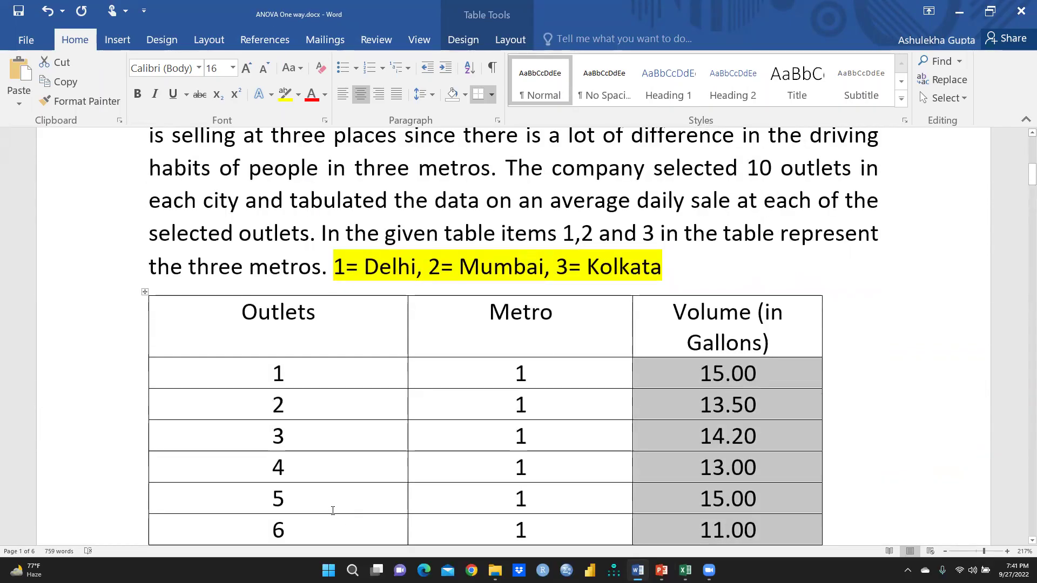
scroll(323, 526, "up", 5)
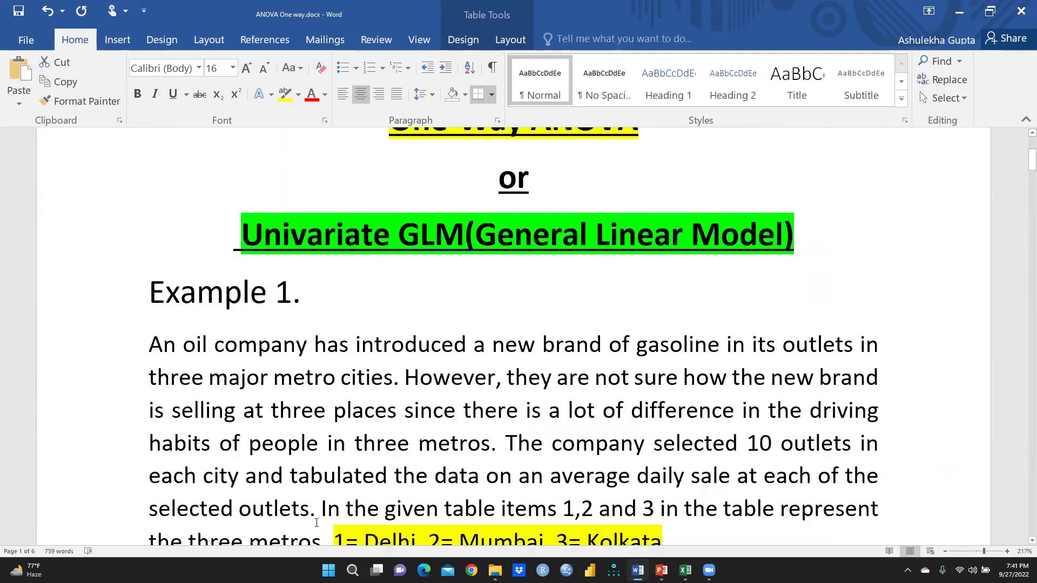
scroll(317, 523, "up", 4)
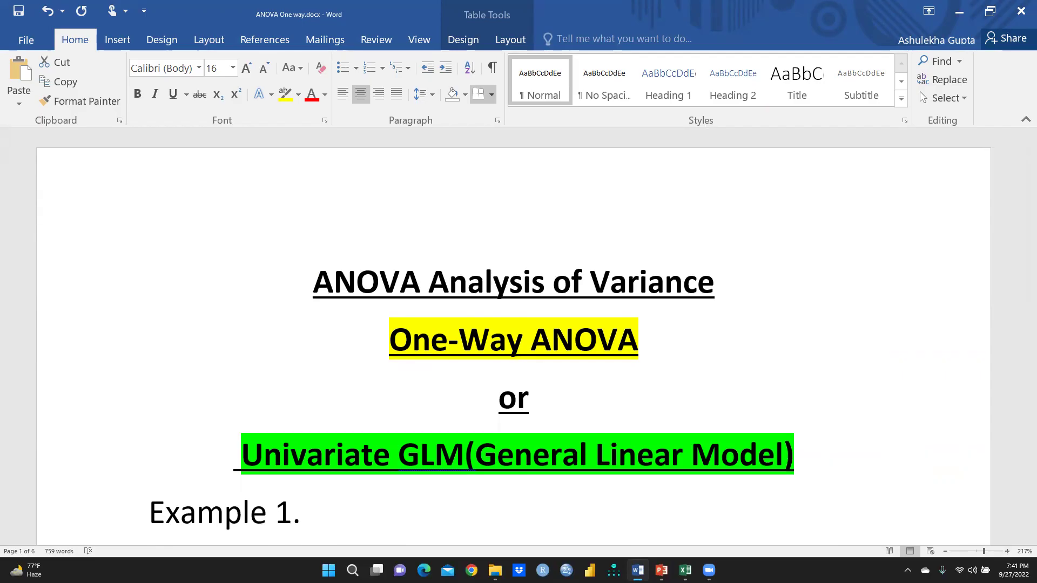
scroll(157, 486, "down", 3)
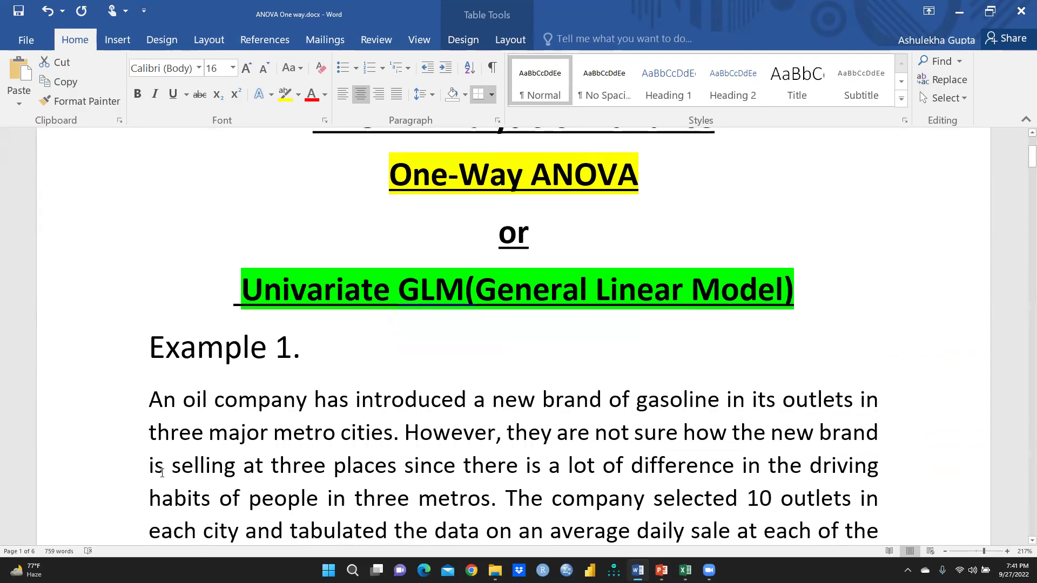
scroll(162, 473, "down", 3)
scroll(308, 473, "up", 3)
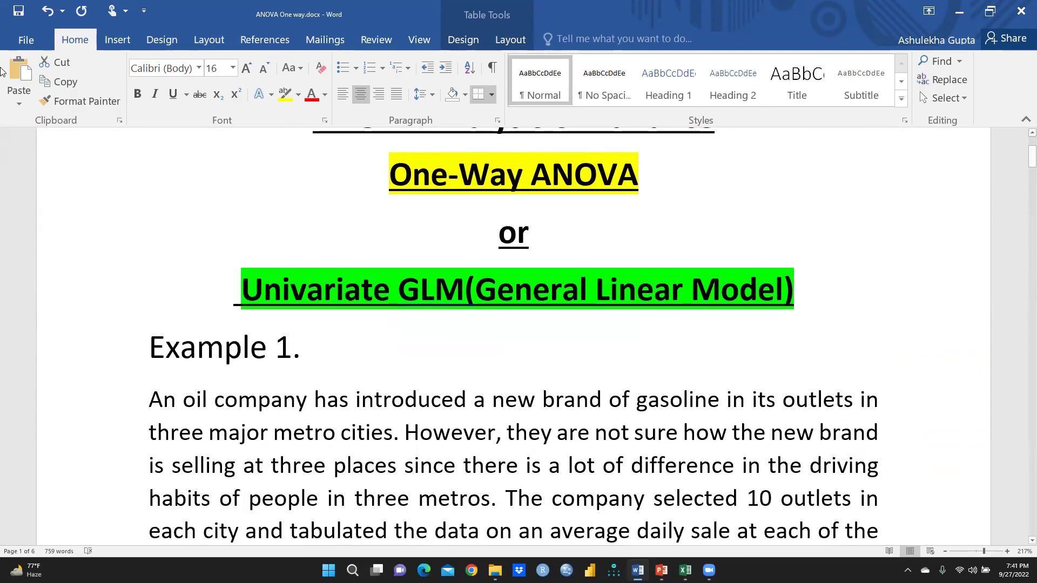